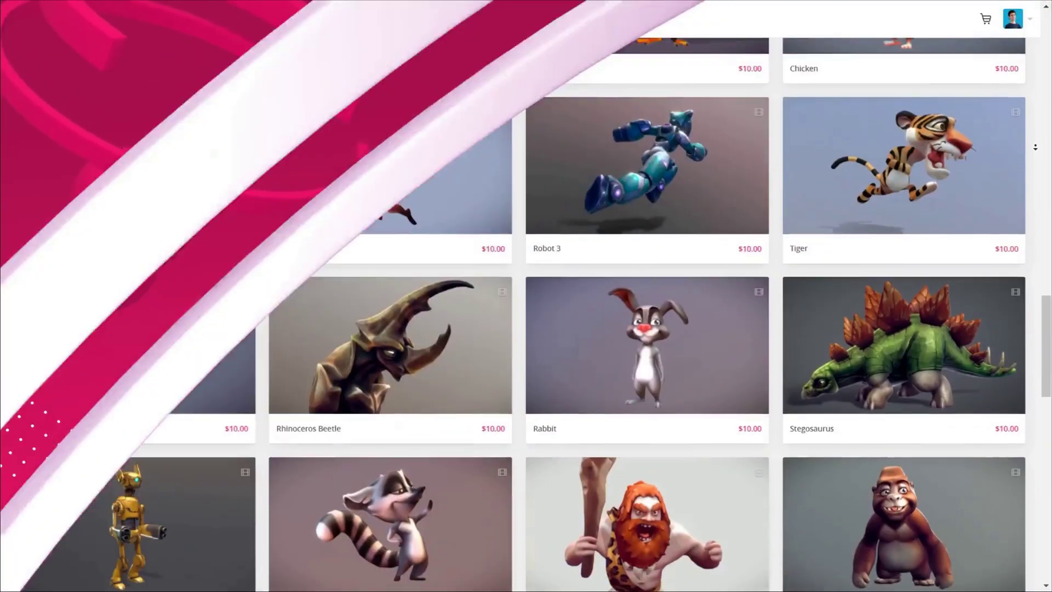
Step: Browse the Sketchfab character models and inspect the red-and-white airplane with a black wireframe overlay and the UV Checker
scroll(526, 295, down, 5)
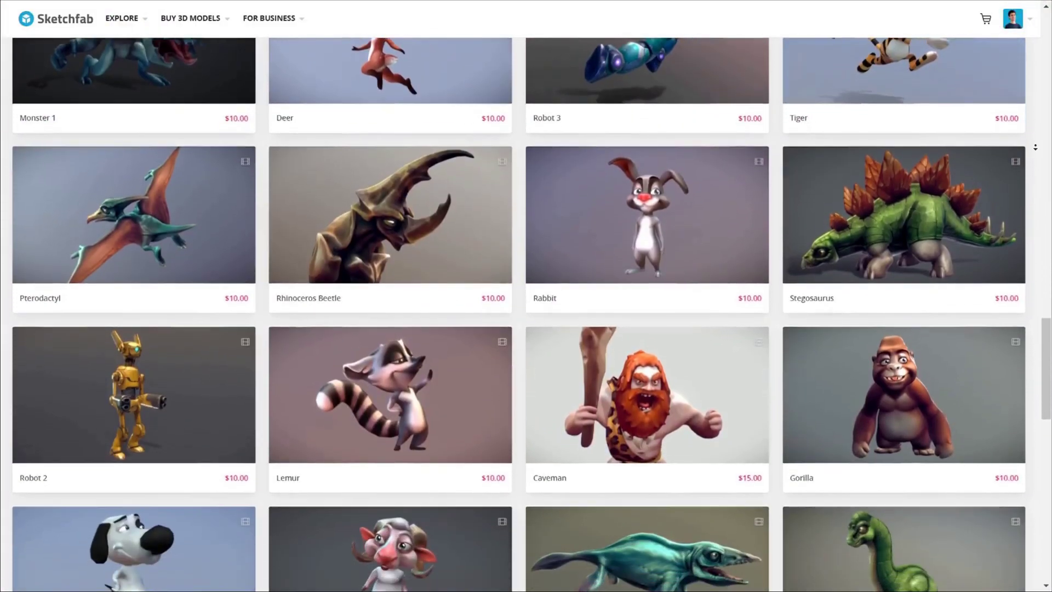
scroll(526, 296, down, 3)
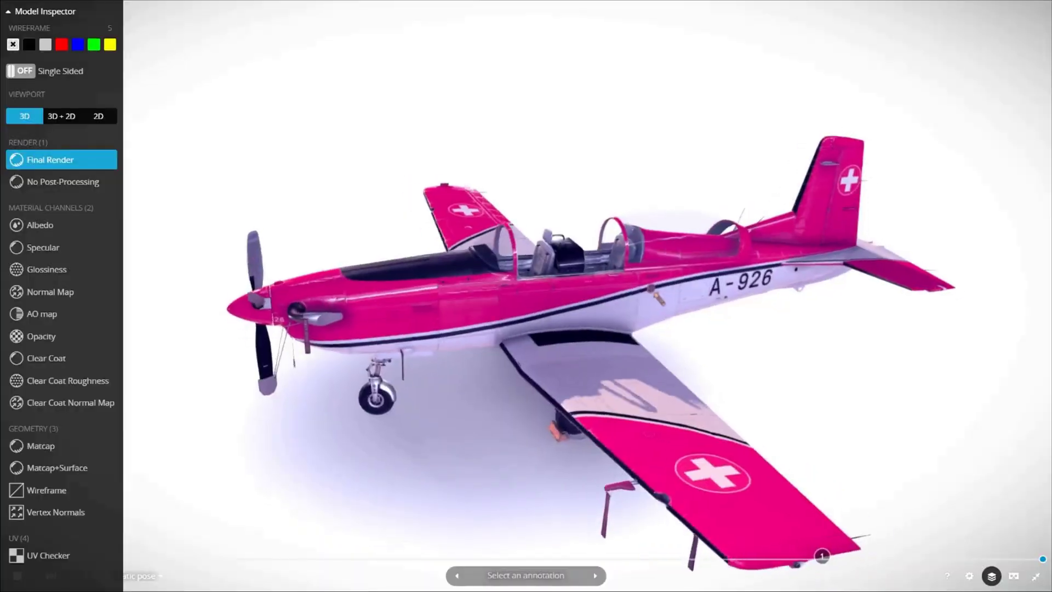
click(29, 44)
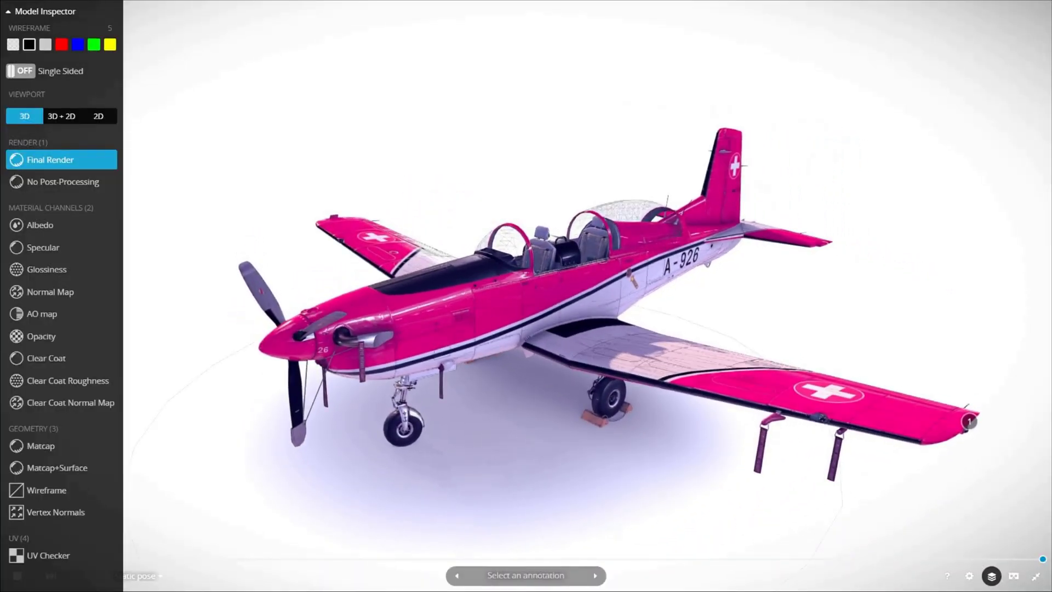
click(62, 555)
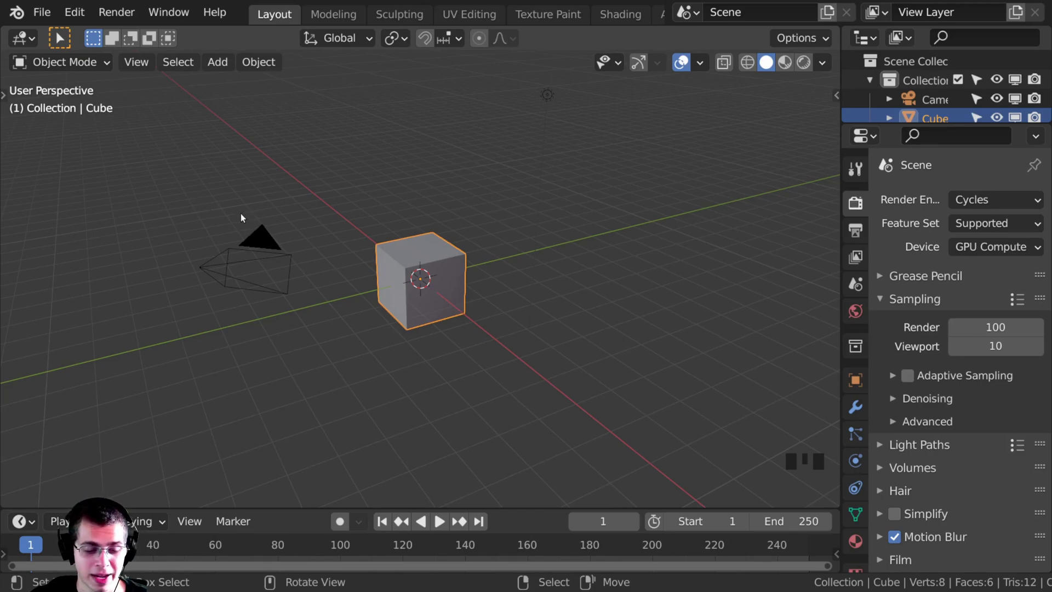
Step: Switch to Blender and delete all default objects: the camera, cube and light
key(a)
key(a)
key(a)
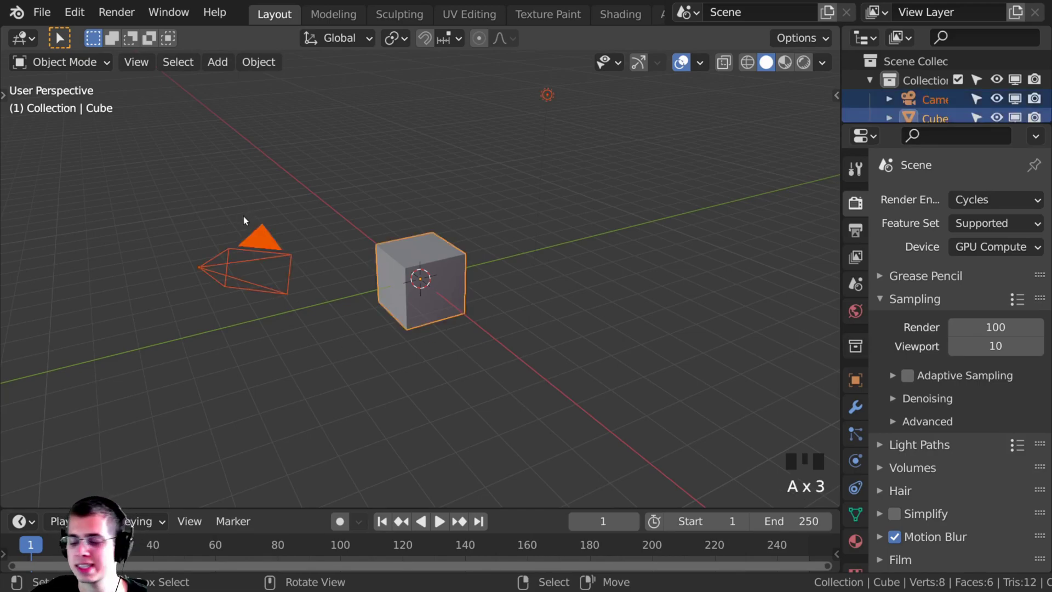
key(x)
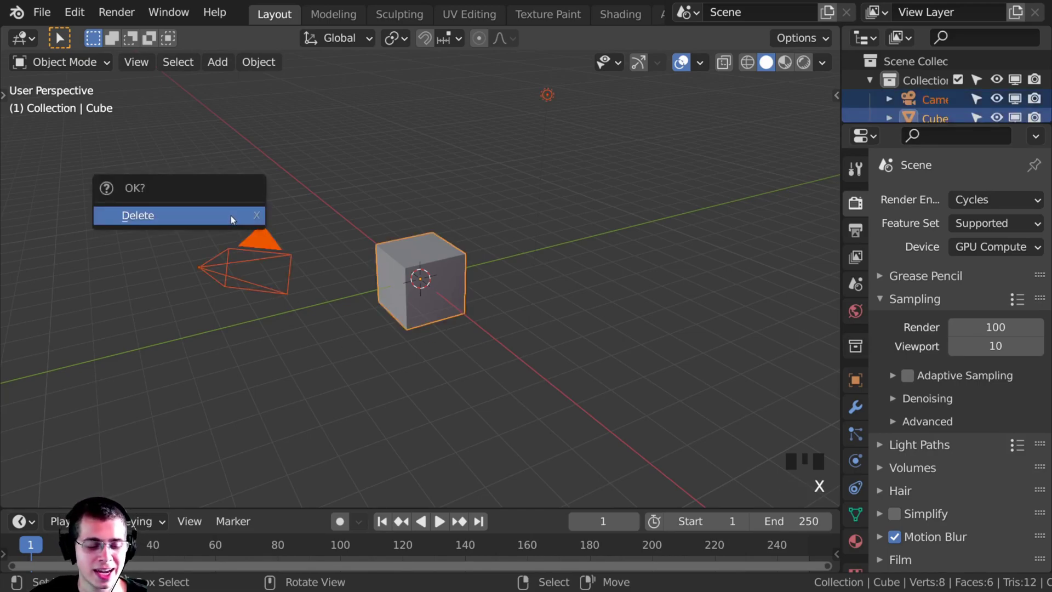
click(149, 214)
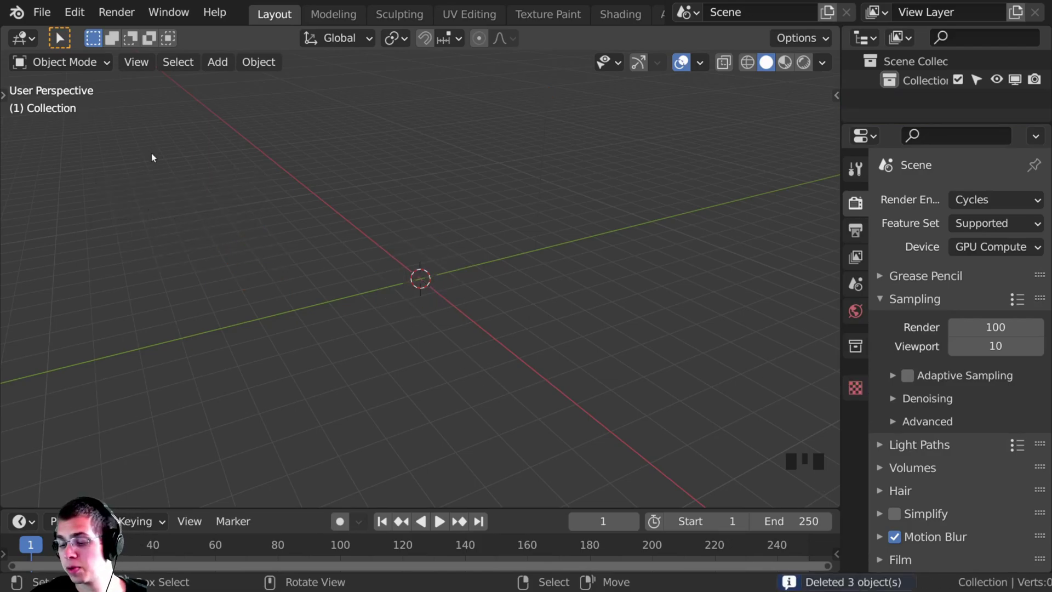
Step: Add an Ico Sphere mesh at the world origin and set its subdivisions to 6
key(shift+a)
mouse_move(150, 173)
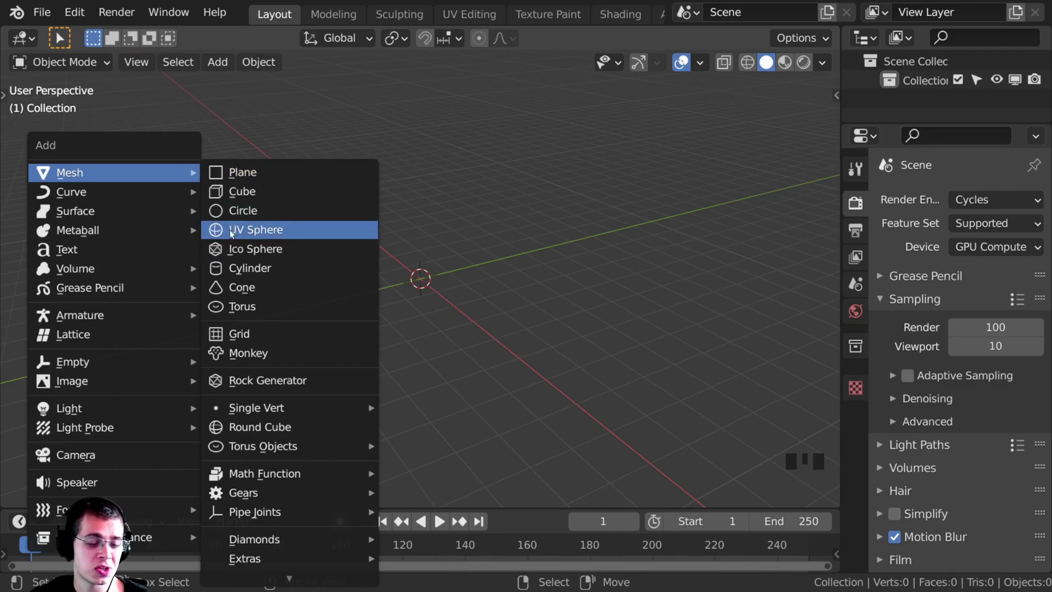
click(249, 251)
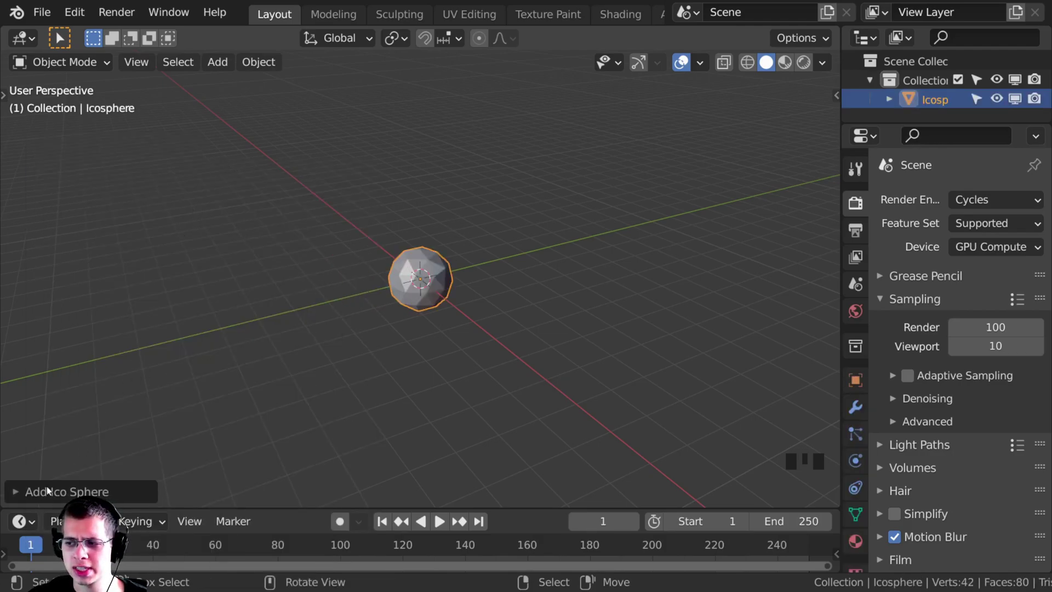
click(18, 492)
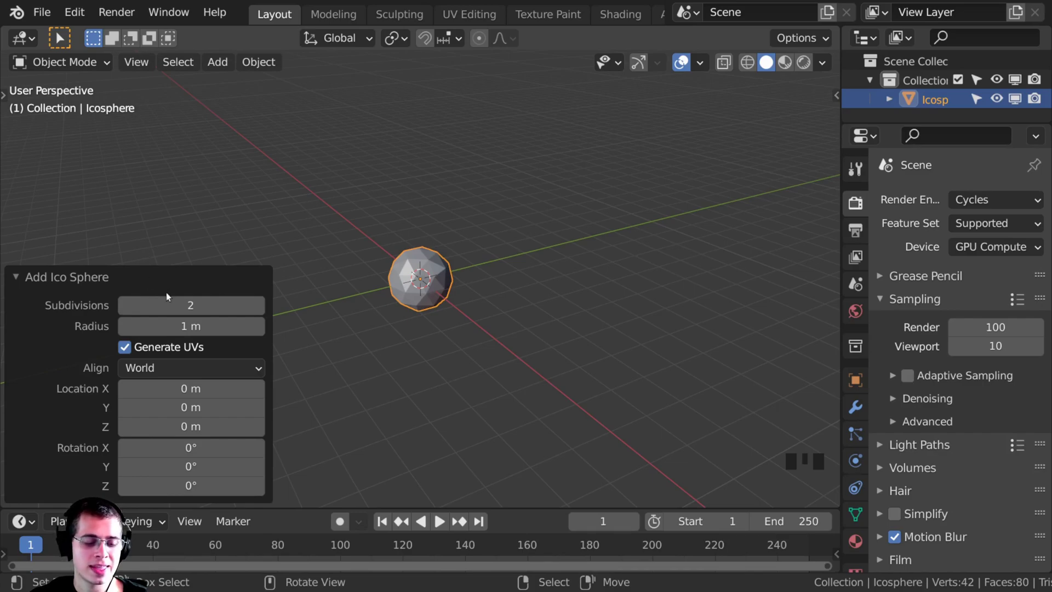
click(257, 305)
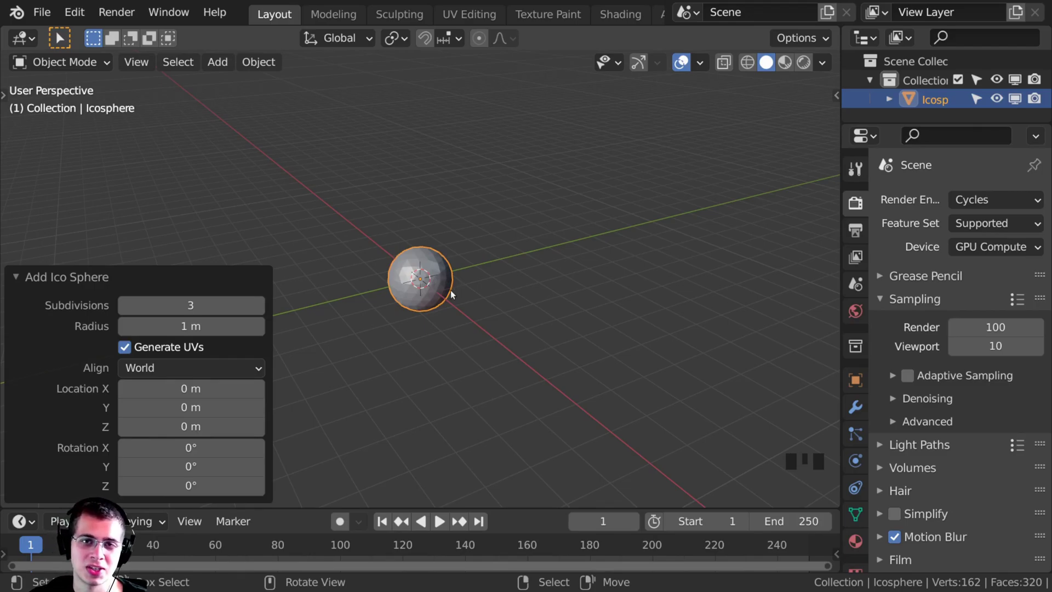
click(259, 305)
click(260, 306)
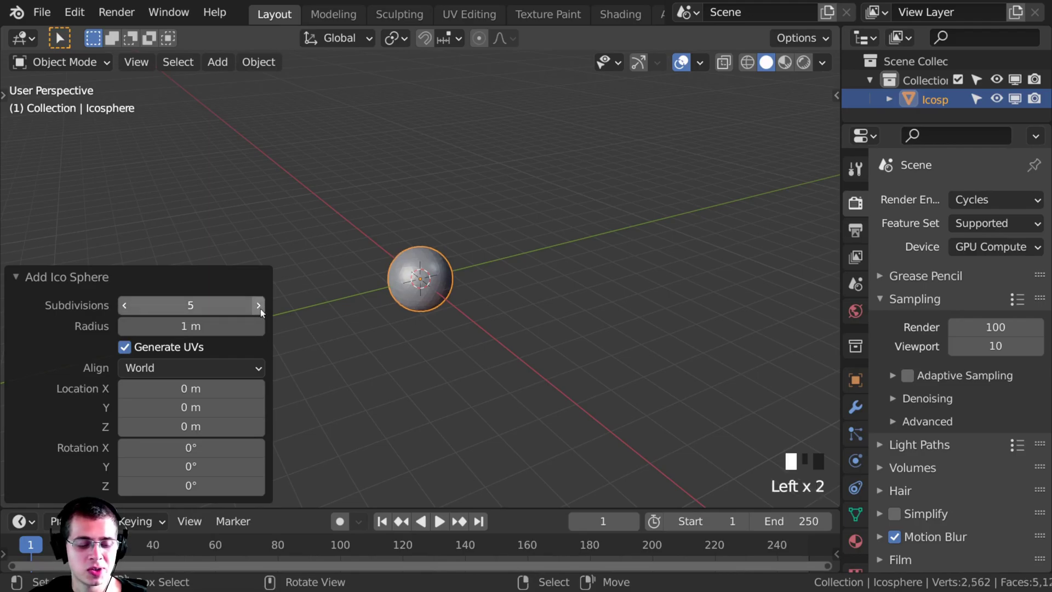
click(259, 306)
click(259, 306)
click(26, 271)
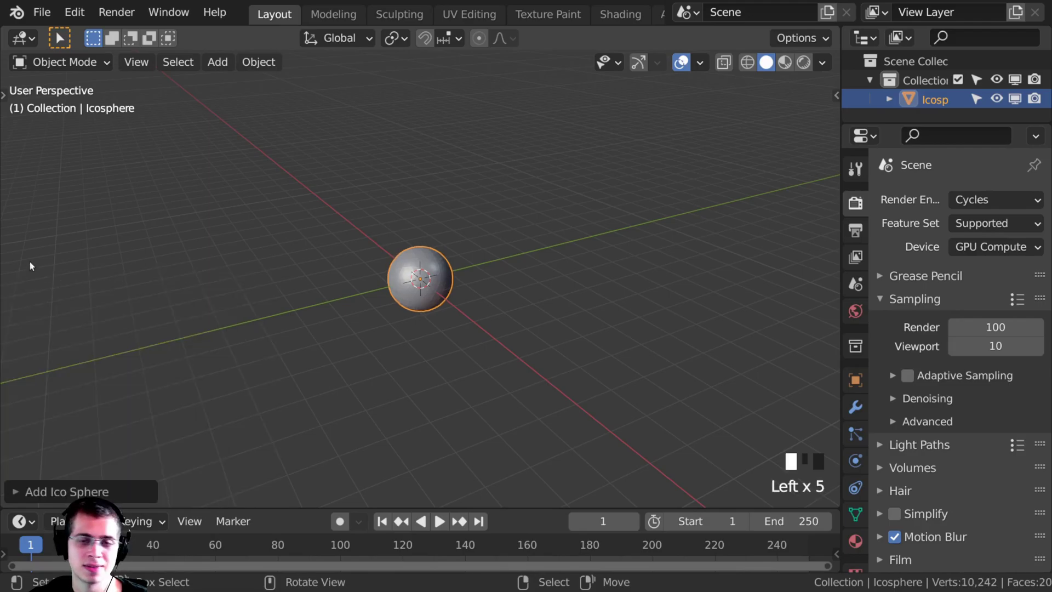
Step: Examine the ico sphere's triangle topology up close in Edit Mode and return to Object Mode
ctrl+middle_drag(402, 311, 369, 213)
middle_drag(419, 269, 405, 260)
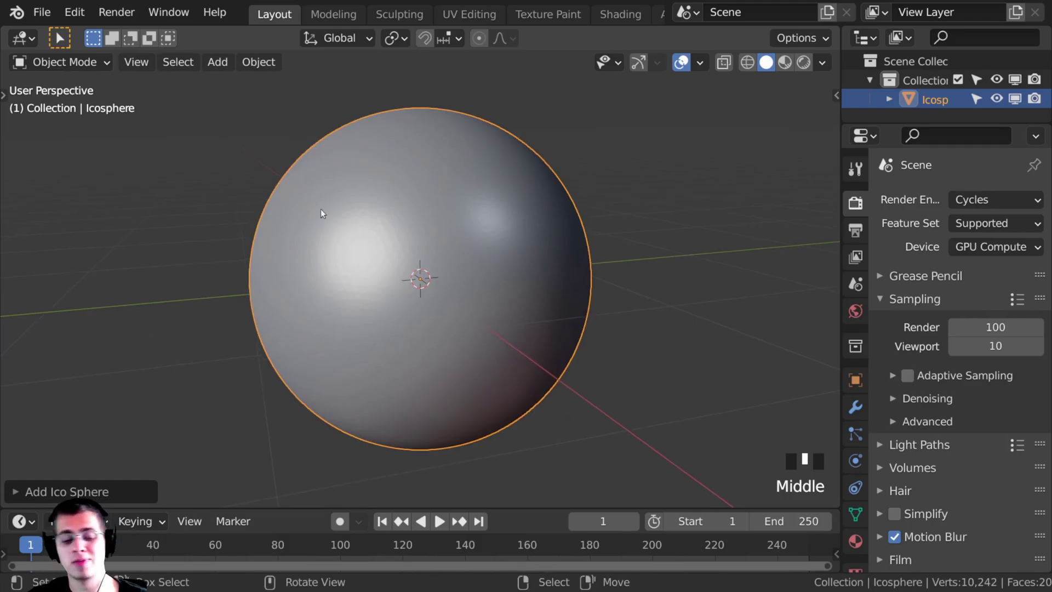
key(Tab)
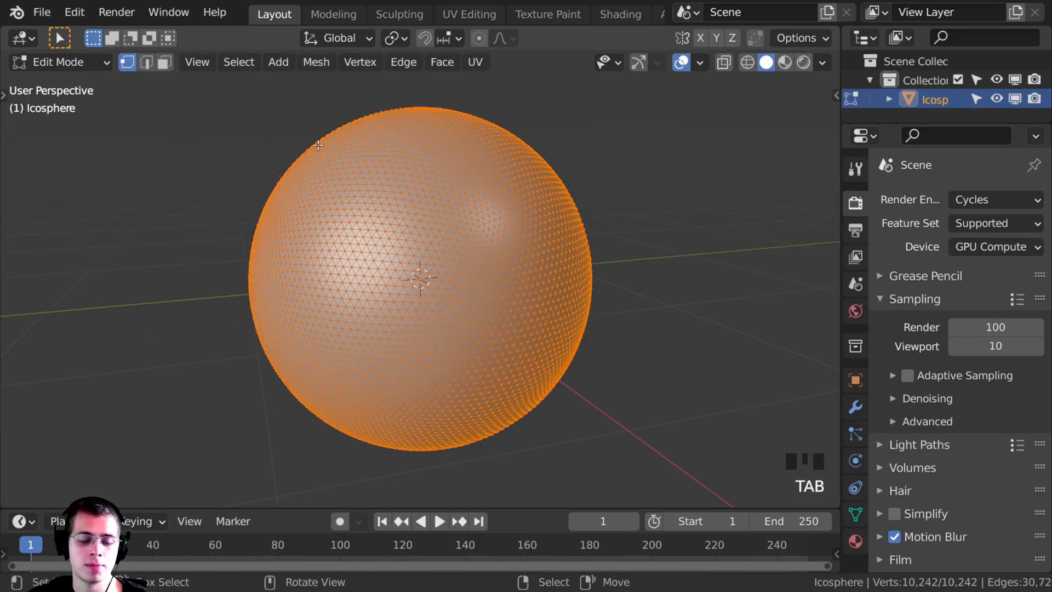
middle_drag(414, 208, 502, 259)
key(Tab)
mouse_move(267, 213)
ctrl+middle_down()
mouse_move(291, 301)
mouse_move(298, 255)
ctrl+middle_up()
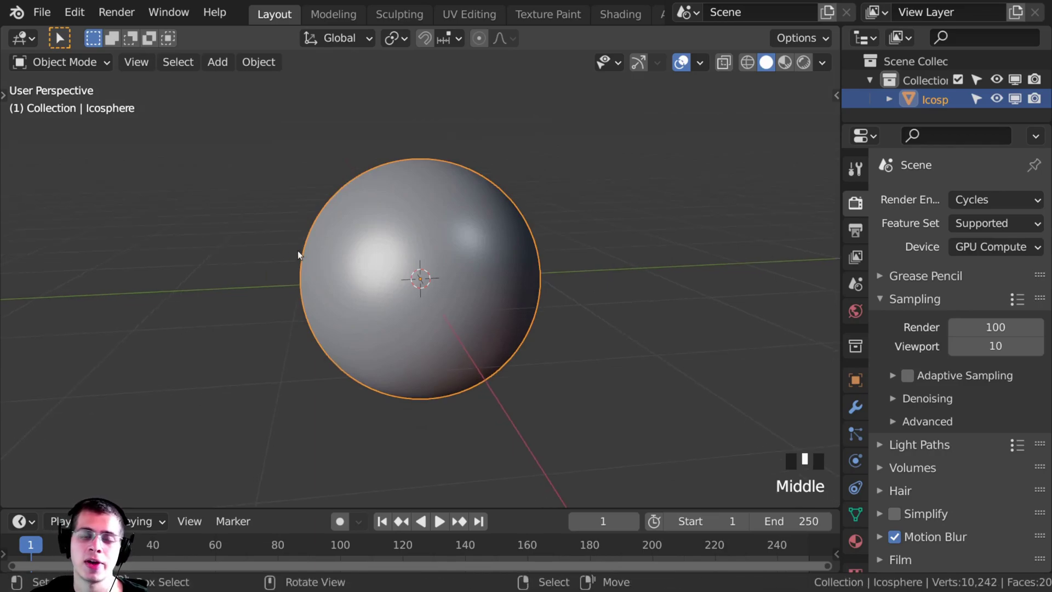
ctrl+middle_drag(327, 264, 310, 239)
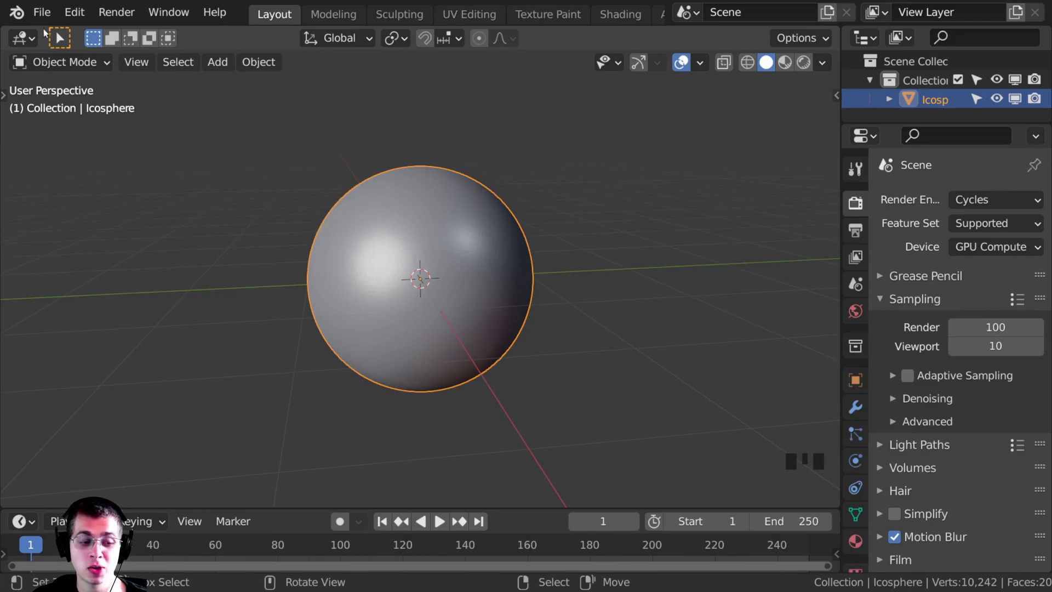
Step: Save the project as chipmunk.blend
click(42, 12)
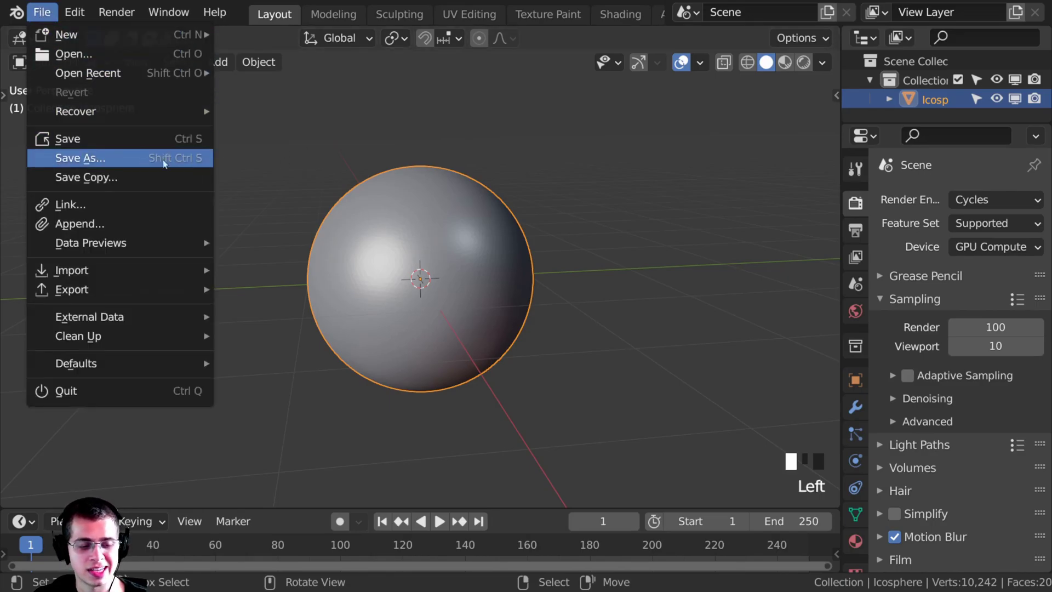
click(82, 158)
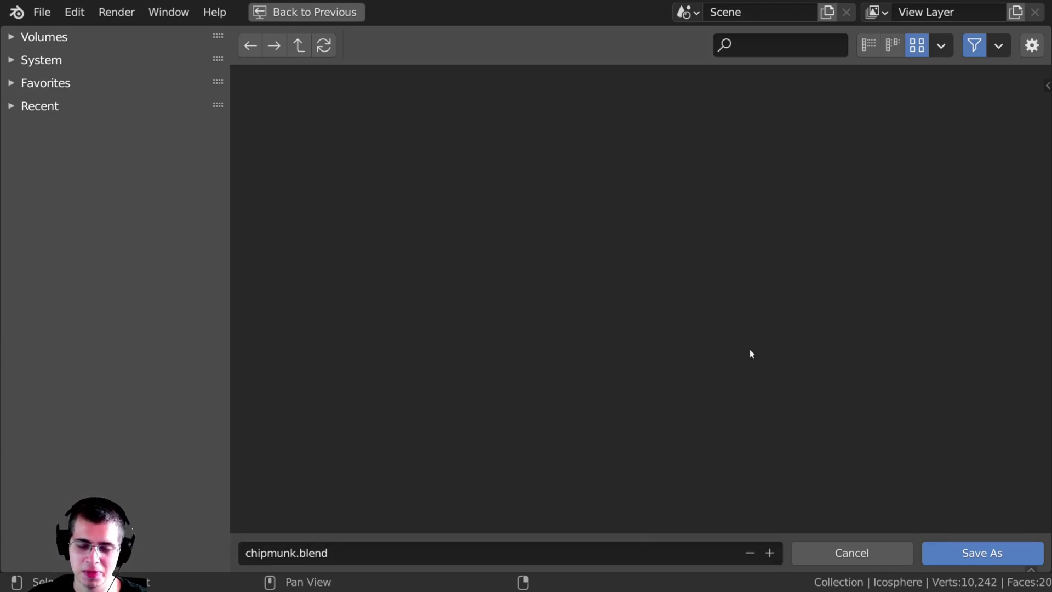
click(932, 552)
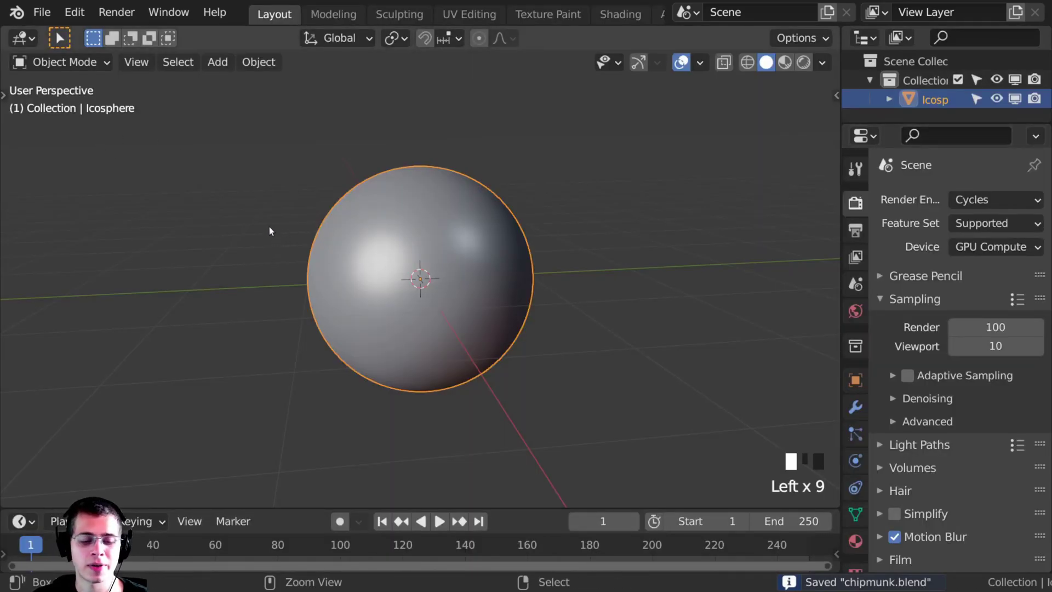
Step: Open the Sculpting workspace for the sphere and review the Draw brush settings
click(393, 17)
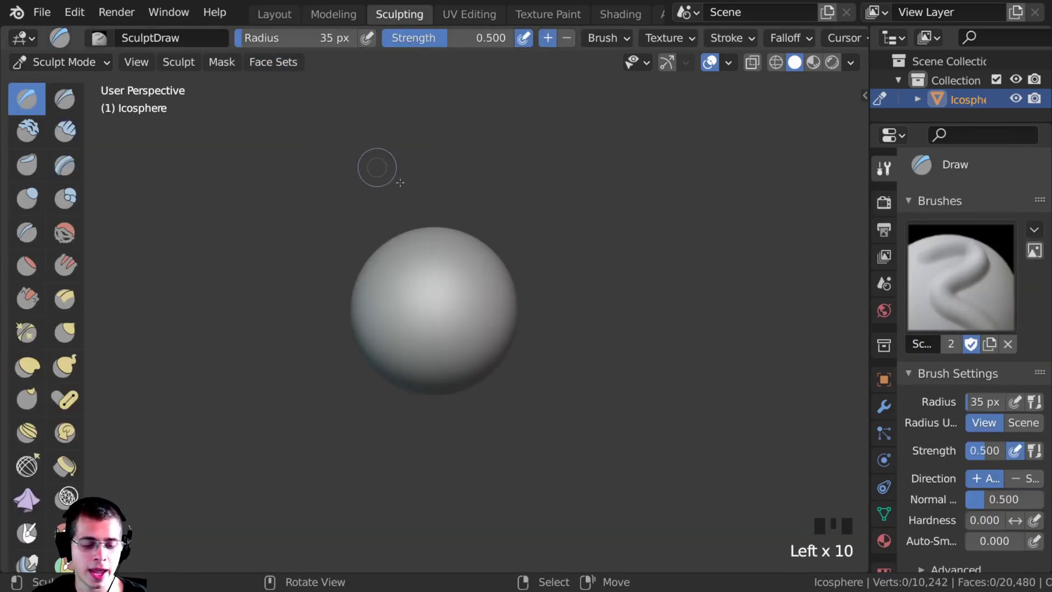
click(36, 63)
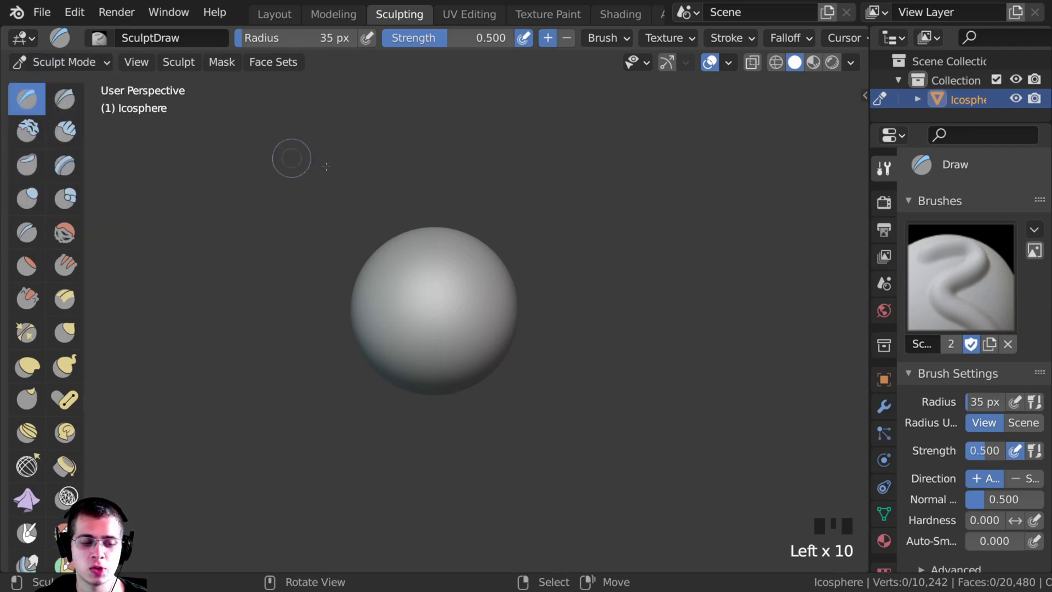
ctrl+middle_drag(334, 245, 349, 115)
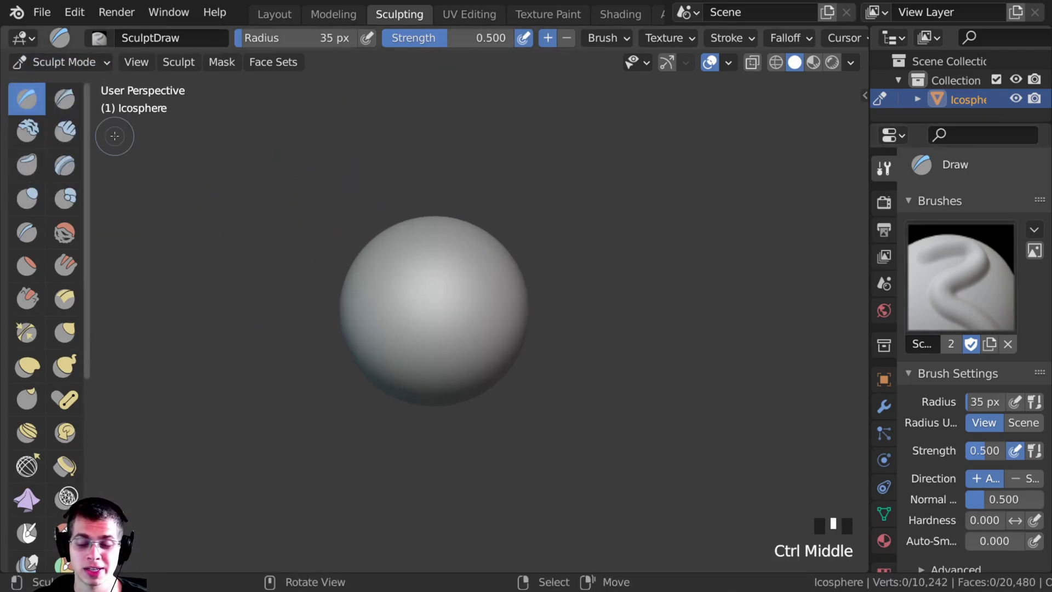
scroll(935, 274, down, 3)
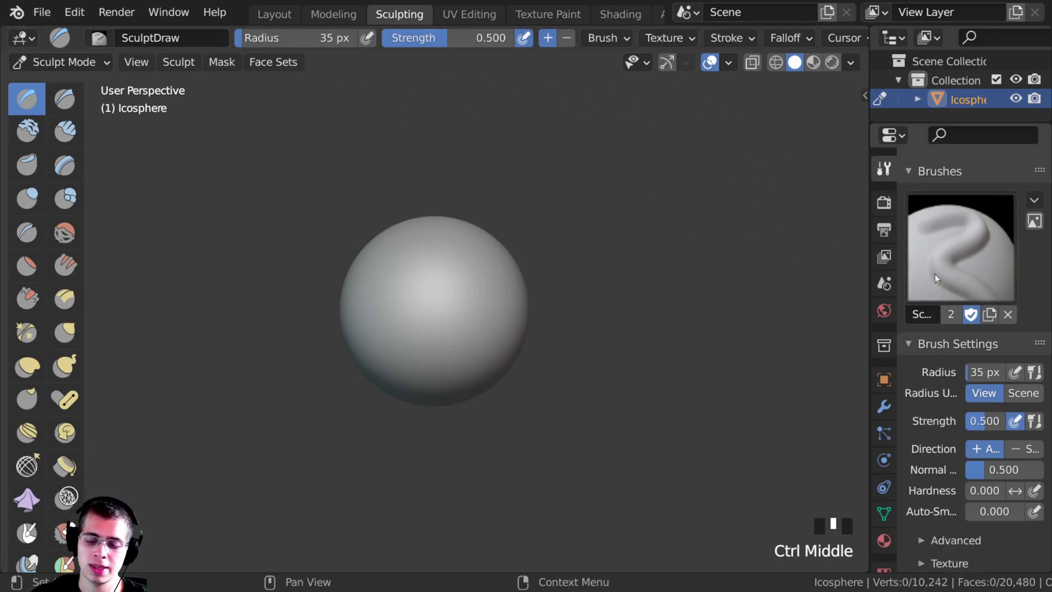
middle_drag(956, 476, 957, 481)
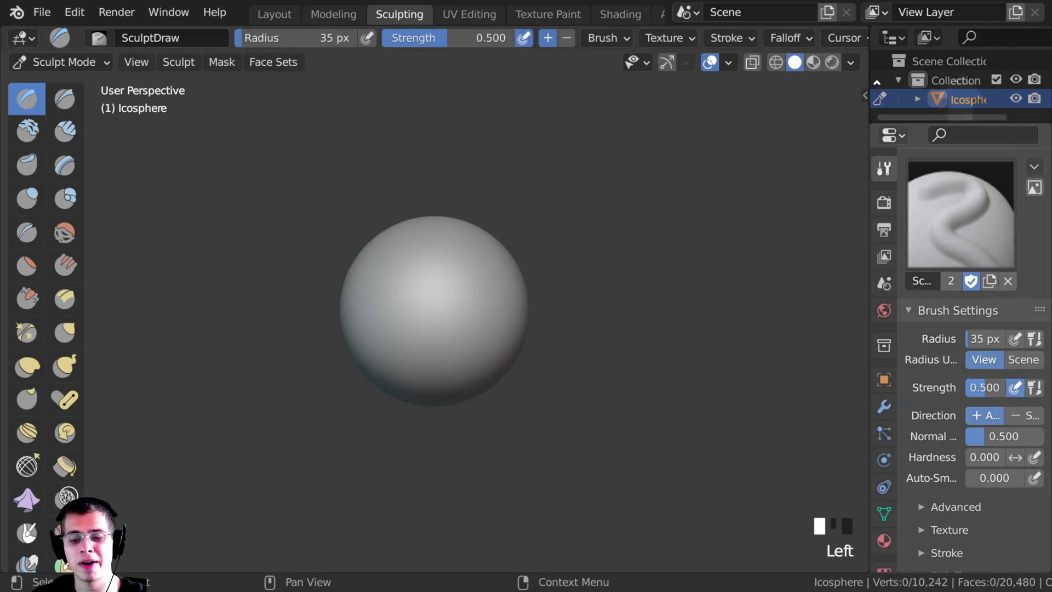
Step: Enlarge the 3D viewport by closing the Outliner and Properties editors beside it
drag(875, 133, 873, 62)
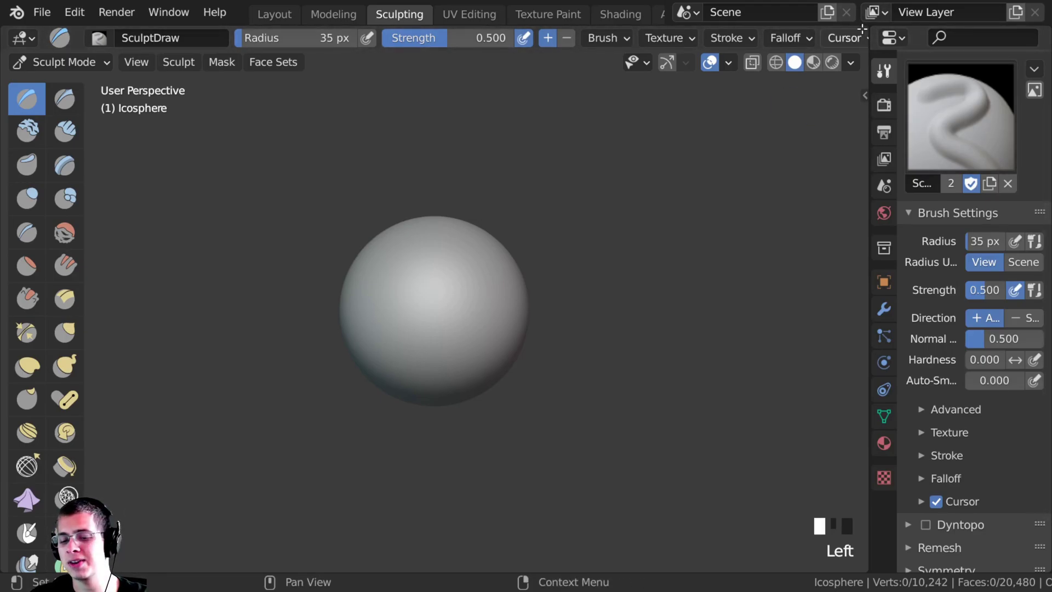
drag(861, 30, 938, 46)
shift+middle_drag(418, 272, 452, 275)
ctrl+middle_drag(451, 275, 356, 251)
shift+middle_drag(351, 250, 347, 246)
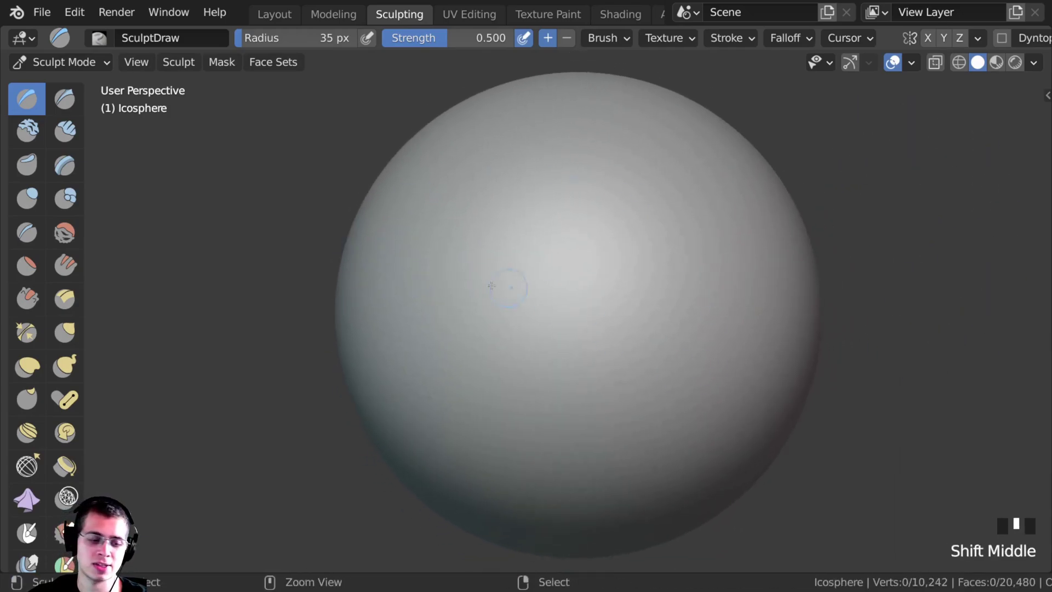
Step: Try a zigzag stroke across the front of the sphere with the Draw brush and undo it
ctrl+middle_drag(491, 286, 485, 301)
mouse_move(511, 17)
middle_down()
mouse_move(362, 18)
mouse_move(526, 20)
middle_up()
middle_drag(592, 40, 471, 62)
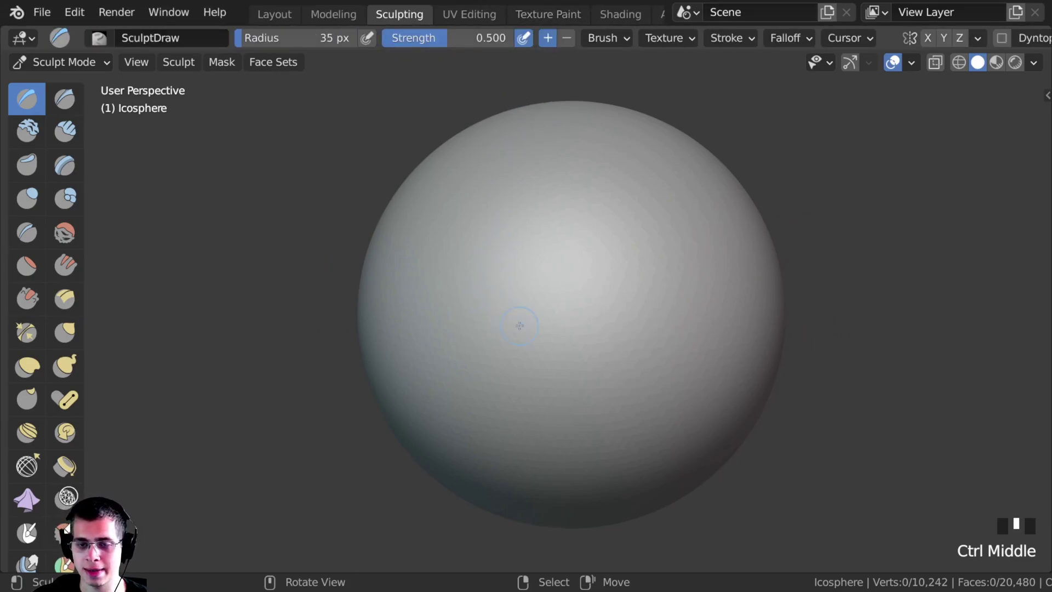
mouse_move(519, 326)
middle_down()
mouse_move(537, 285)
mouse_move(515, 237)
middle_up()
mouse_move(492, 202)
mouse_down()
mouse_move(470, 213)
mouse_move(447, 364)
mouse_up()
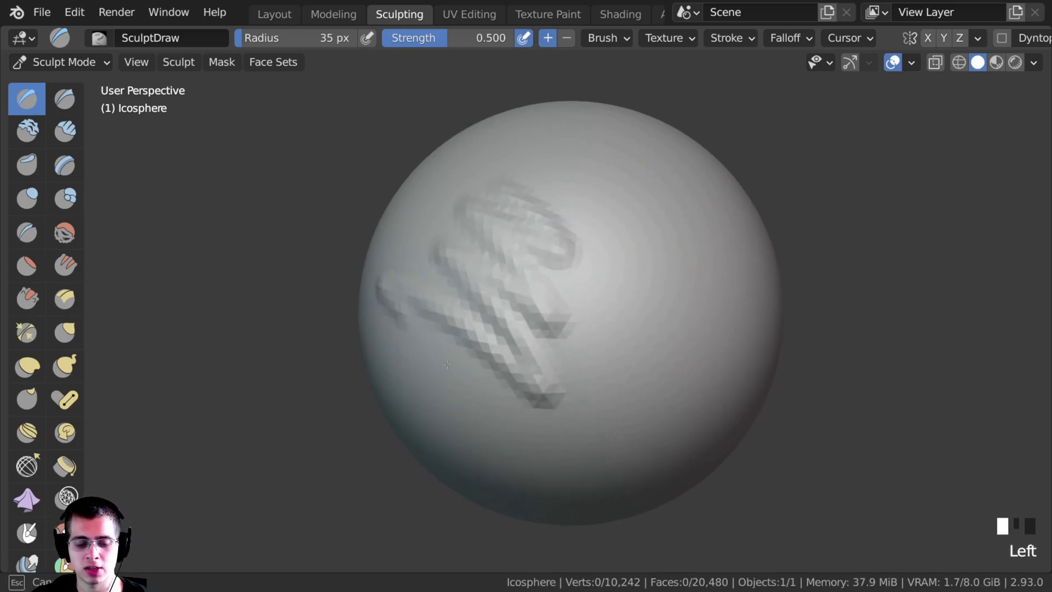
mouse_move(447, 364)
ctrl+middle_down()
mouse_move(449, 442)
mouse_move(491, 378)
ctrl+middle_up()
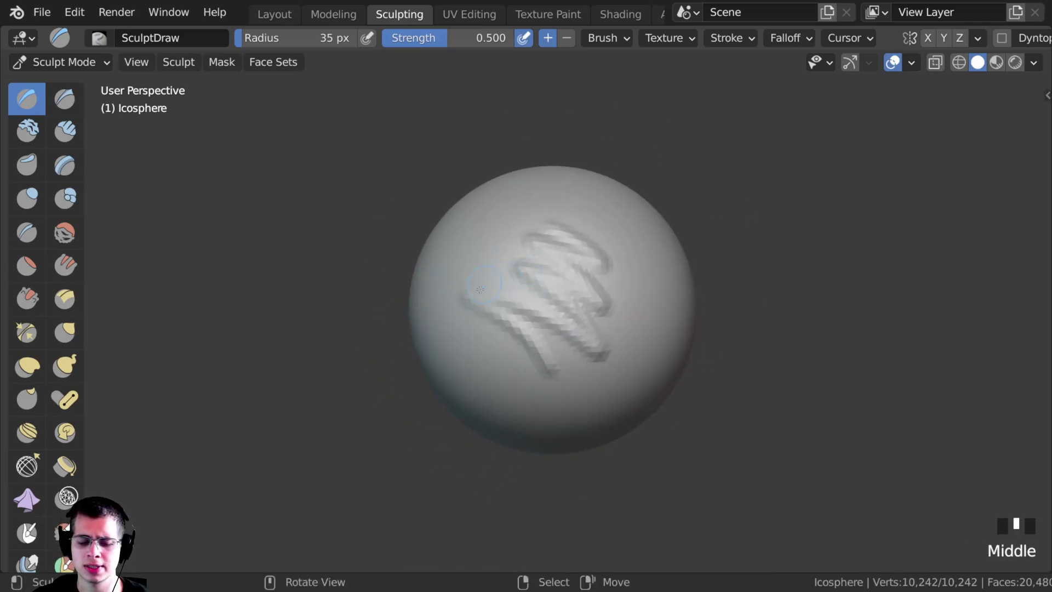
key(ctrl+z)
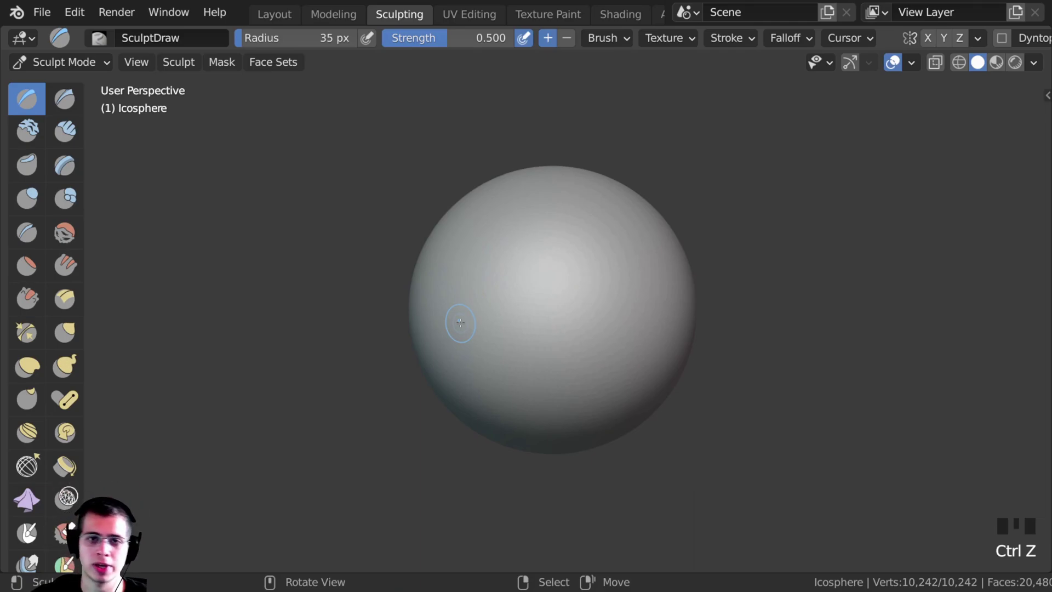
Step: Enable X-axis mirror symmetry for sculpting
scroll(535, 38, down, 4)
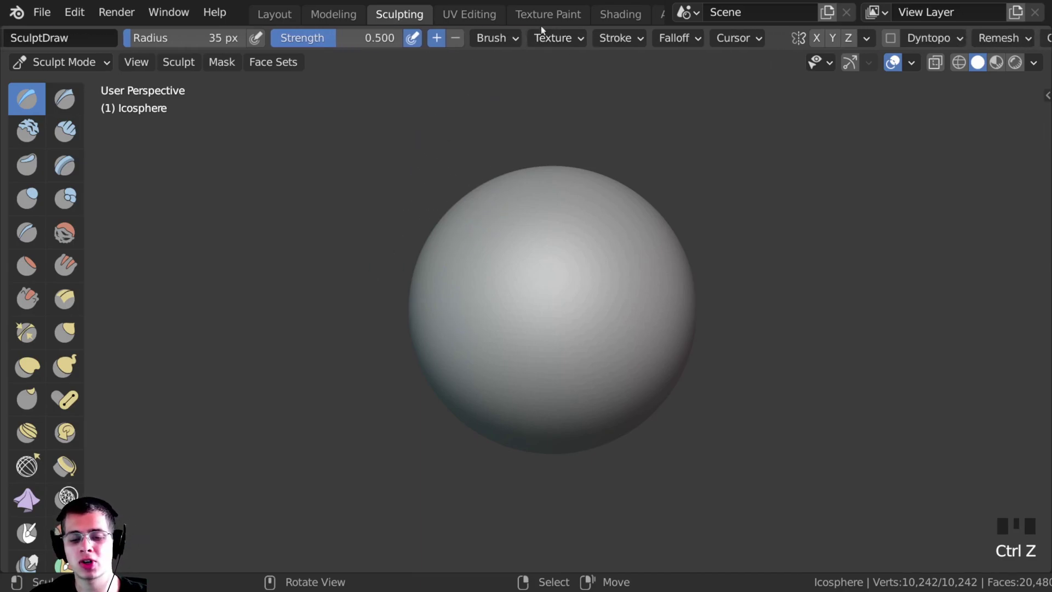
click(817, 38)
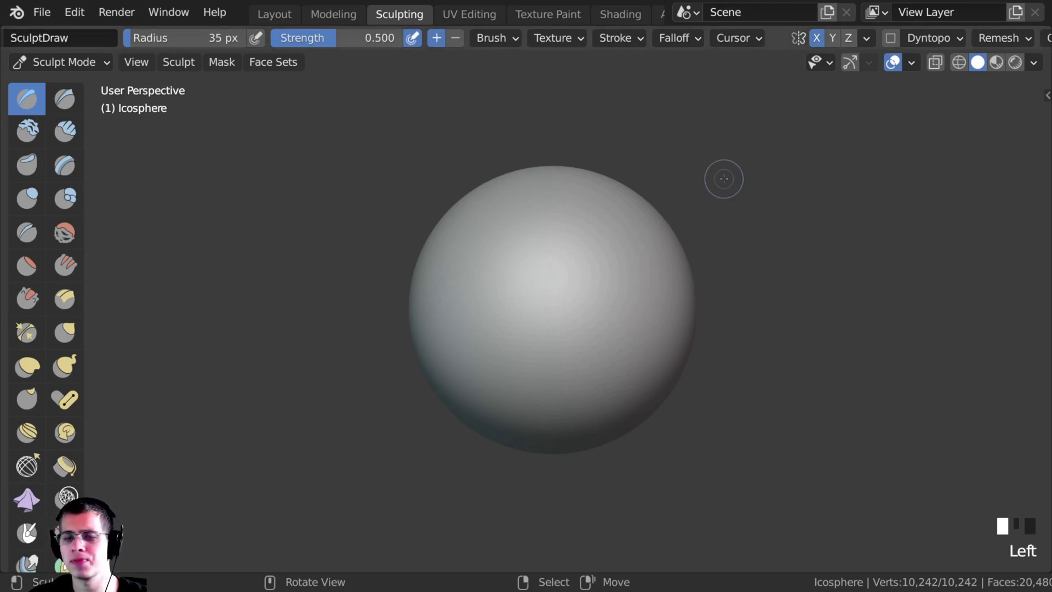
Step: Test the X symmetry with a Draw brush stroke on the sphere and undo the stroke
mouse_move(548, 257)
middle_down()
mouse_move(528, 270)
mouse_move(545, 298)
mouse_move(540, 281)
middle_up()
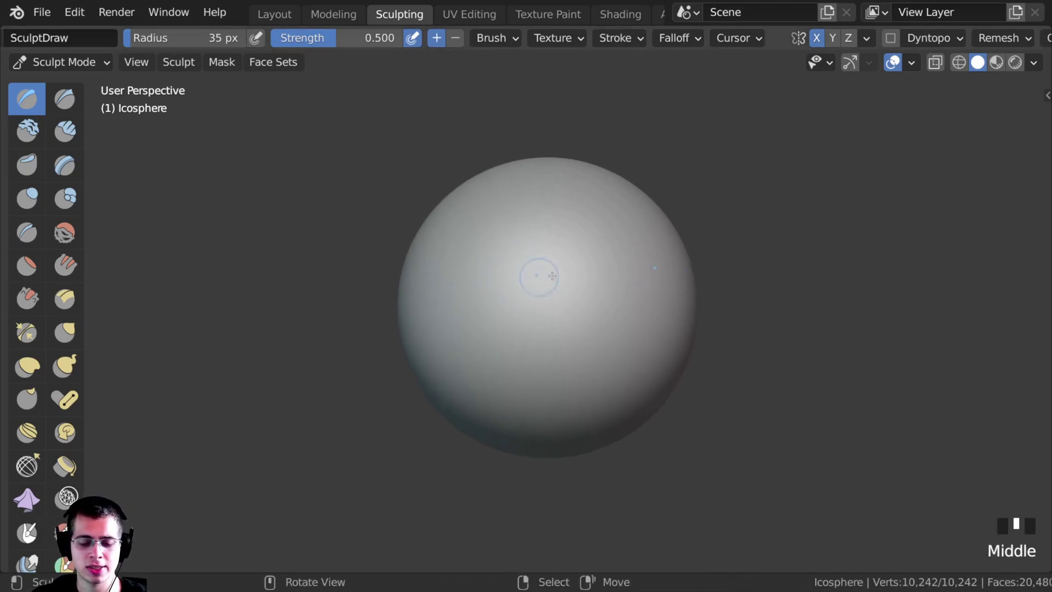
mouse_move(548, 263)
mouse_down()
mouse_move(542, 256)
mouse_move(530, 351)
mouse_move(511, 361)
mouse_up()
middle_drag(378, 314, 355, 318)
key(ctrl+z)
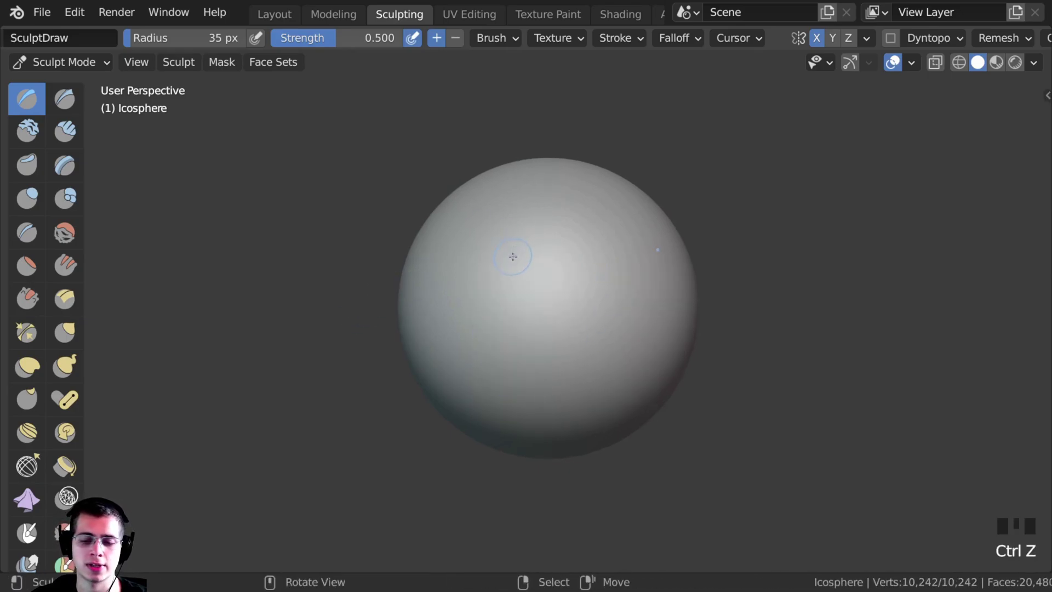
Step: Try two mirrored Draw brush strokes down the front of the sphere and undo each one
drag(507, 239, 485, 354)
key(ctrl+z)
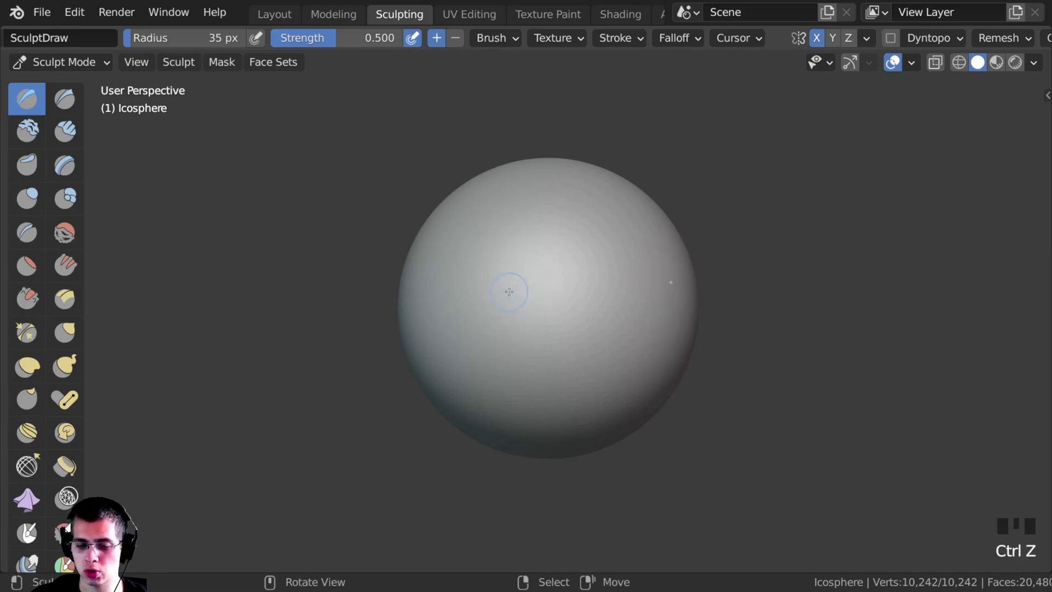
drag(515, 235, 485, 364)
key(ctrl+z)
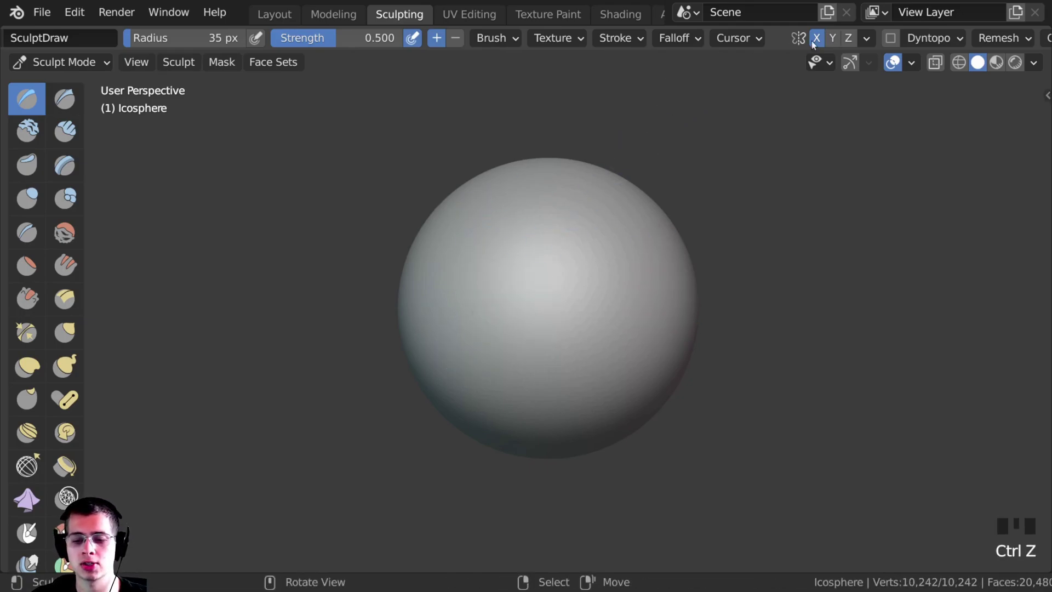
Step: Turn on Dyntopo, accept the vertex data warning, and set its detail size to 3 px
shift+middle_drag(548, 99, 462, 145)
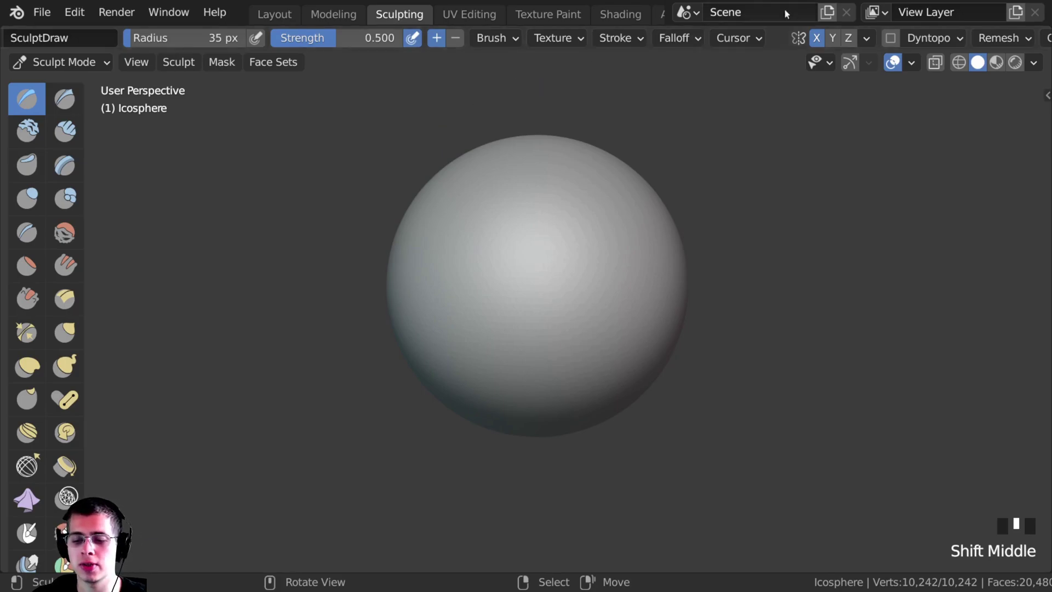
click(890, 40)
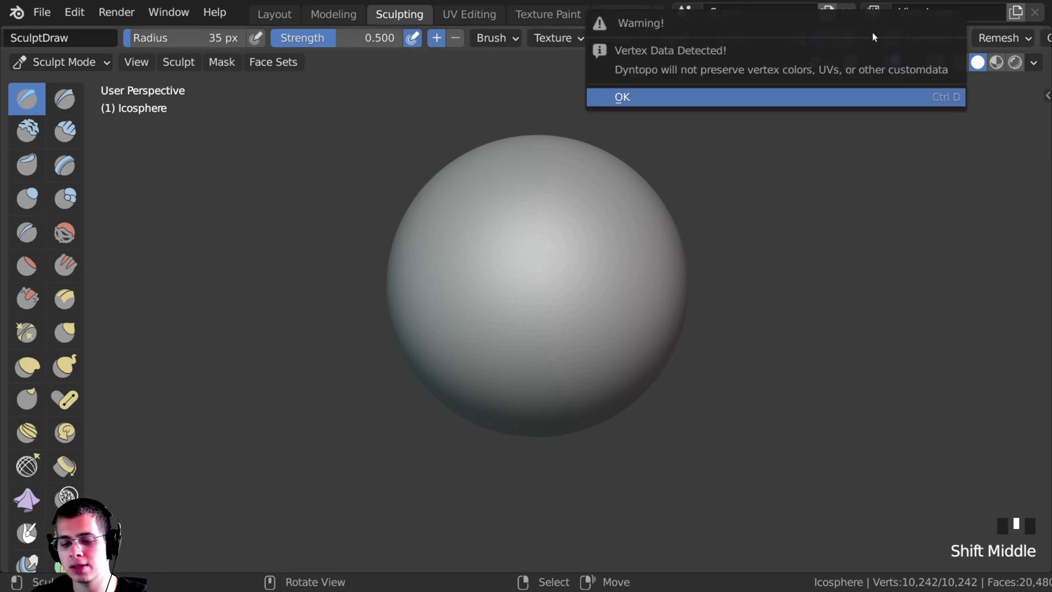
click(806, 99)
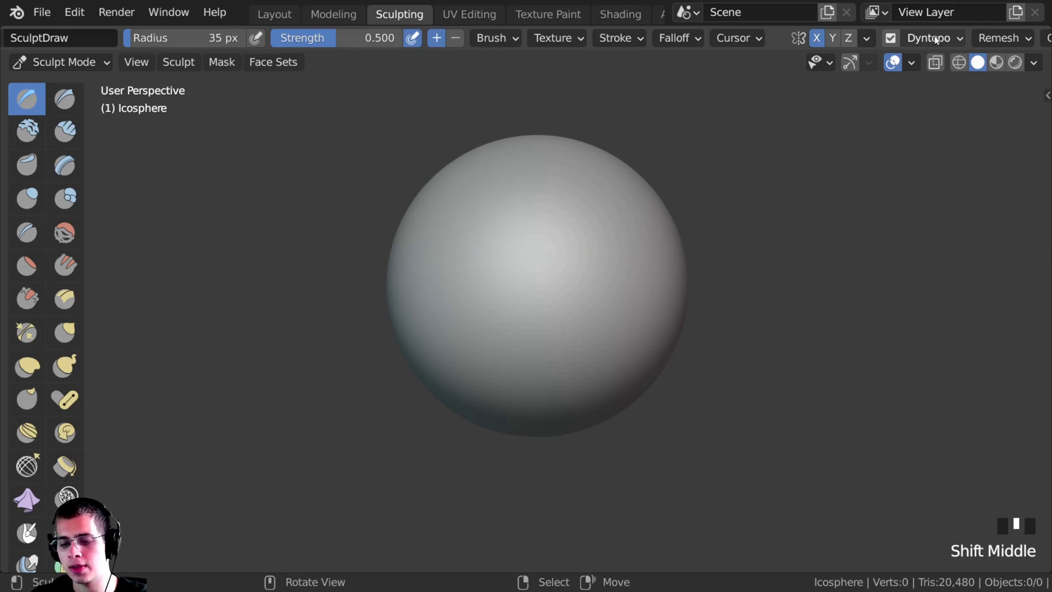
click(936, 39)
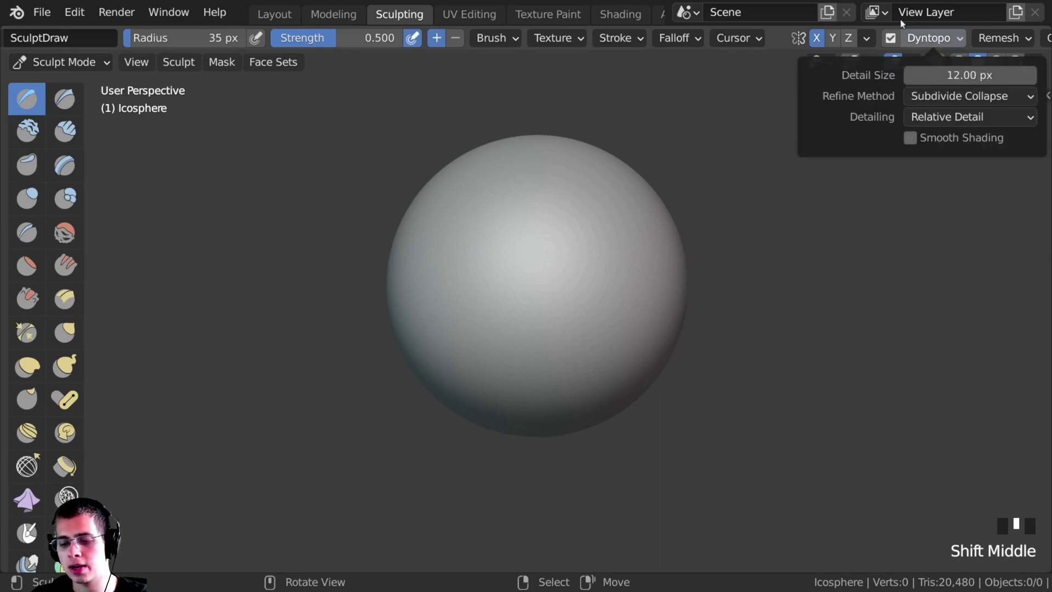
click(946, 75)
text(3)
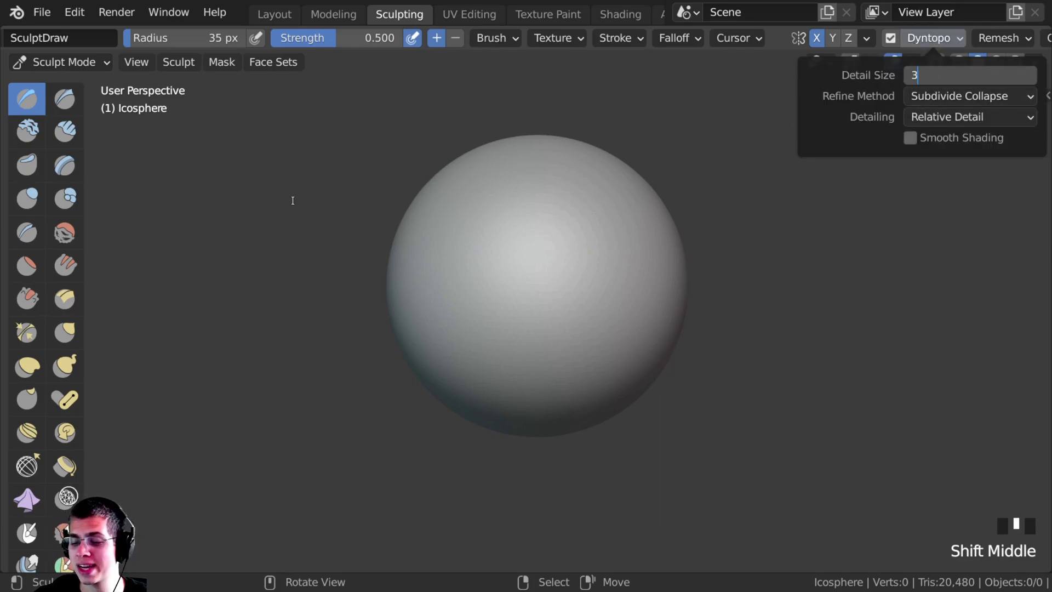
key(Return)
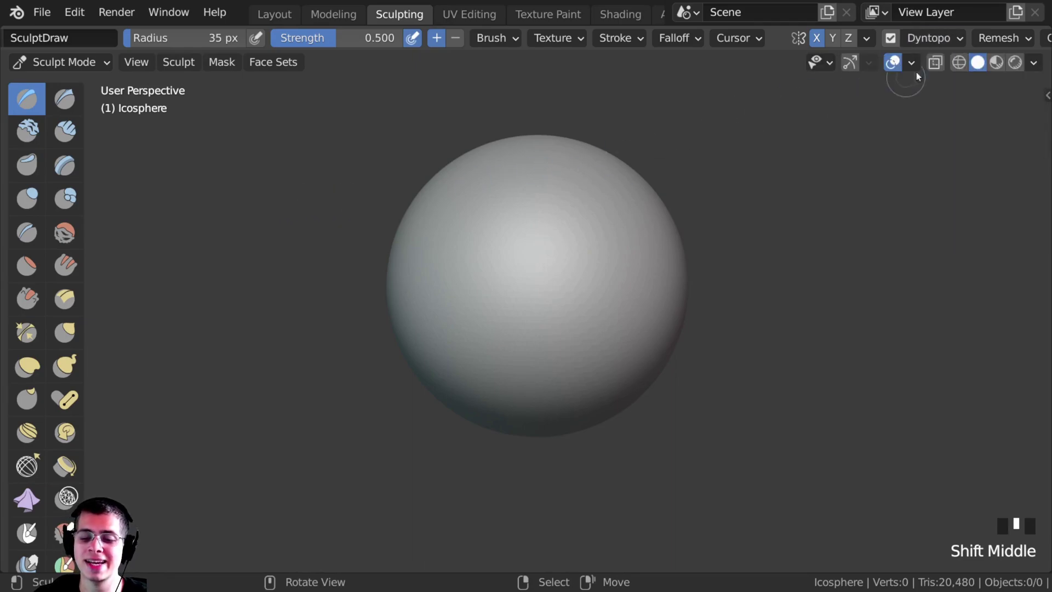
click(932, 38)
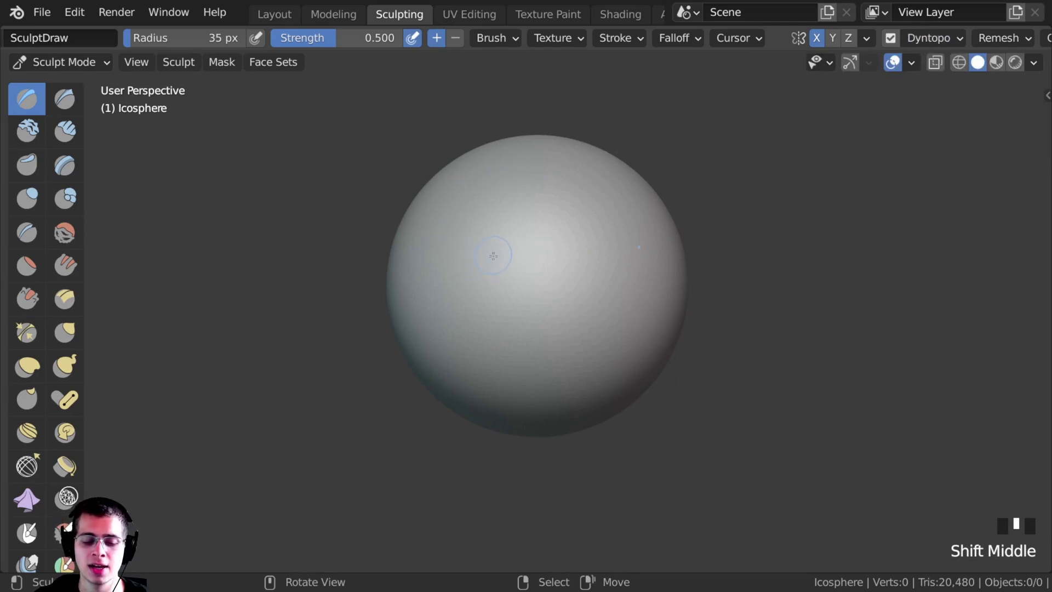
Step: Enable Accumulate and Front Faces Only in the Draw brush's settings
ctrl+middle_drag(494, 255, 481, 244)
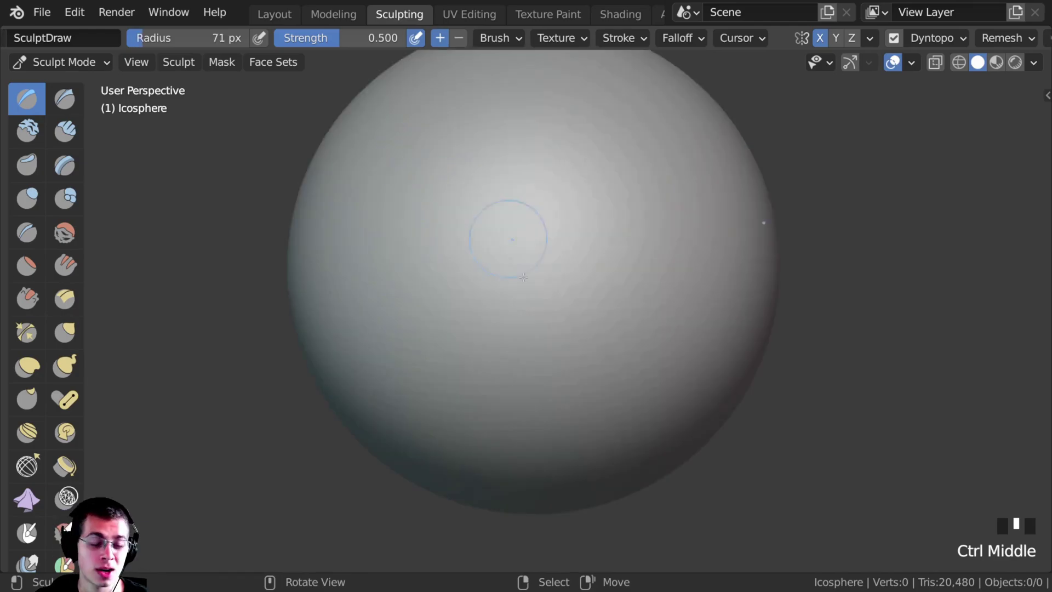
shift+middle_drag(524, 277, 521, 320)
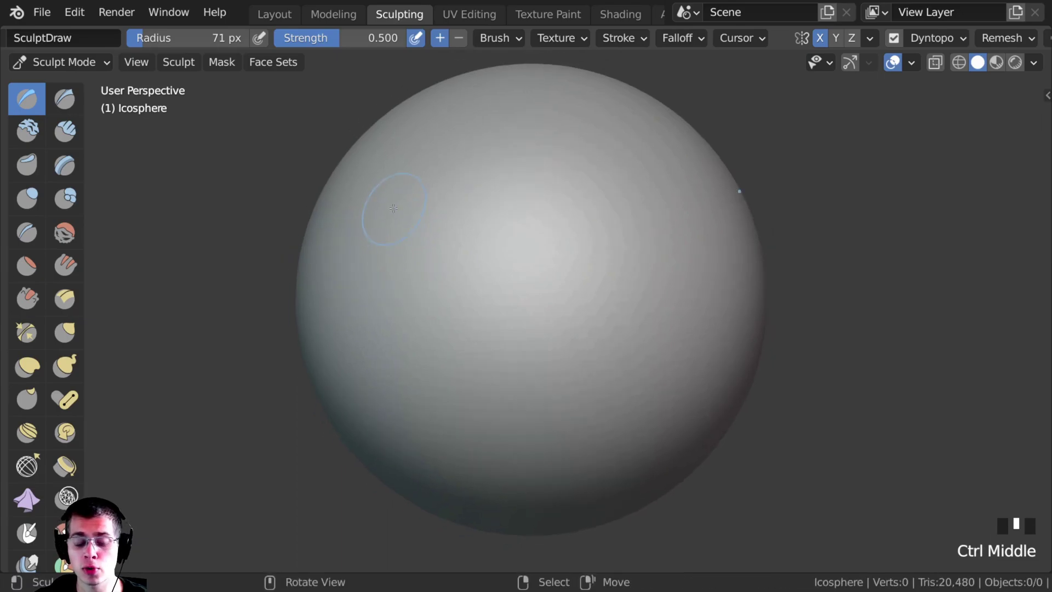
click(495, 38)
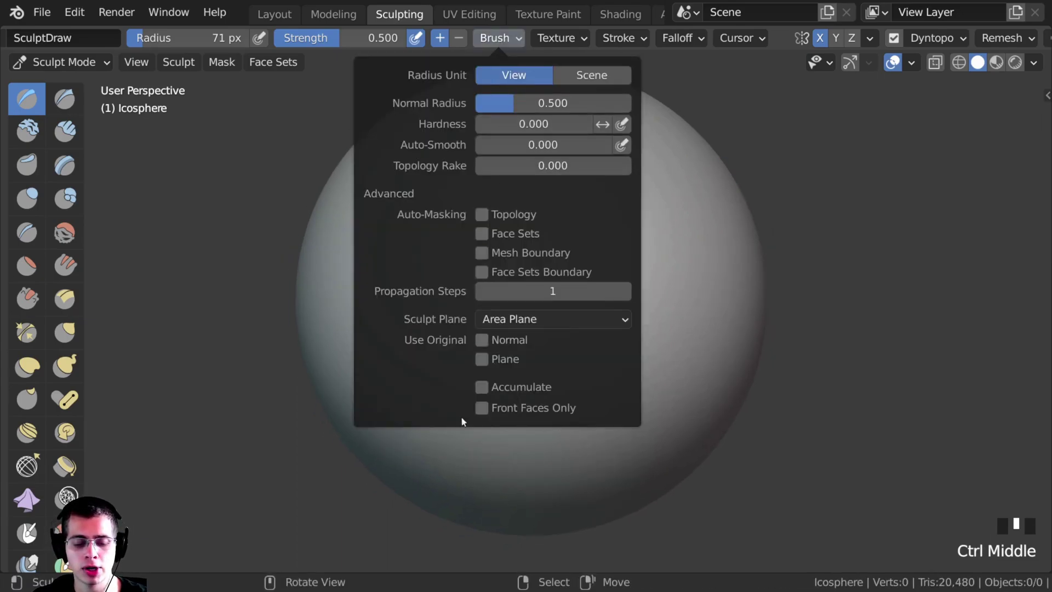
click(481, 386)
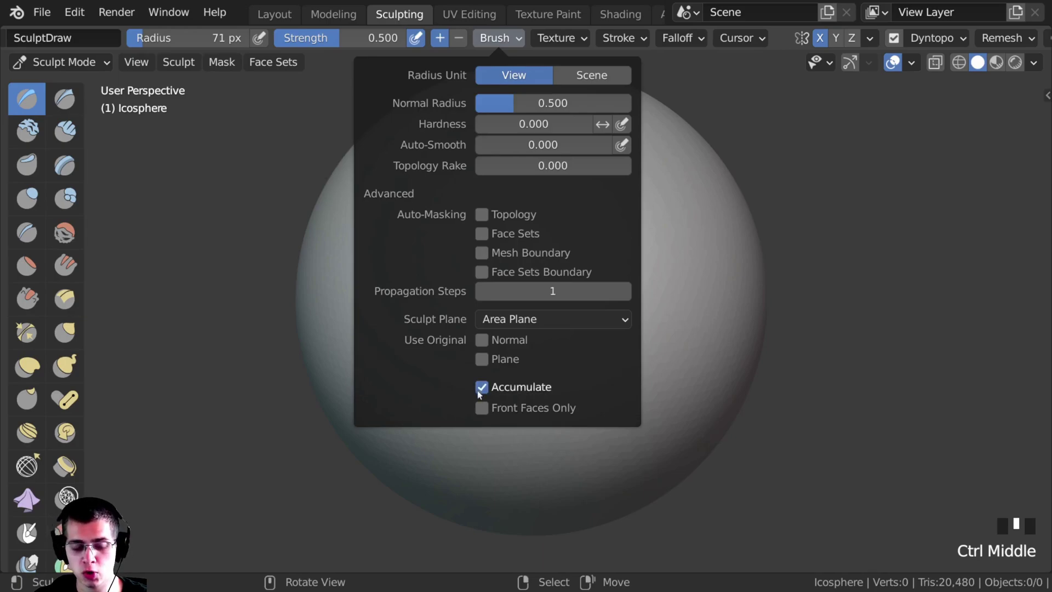
click(481, 407)
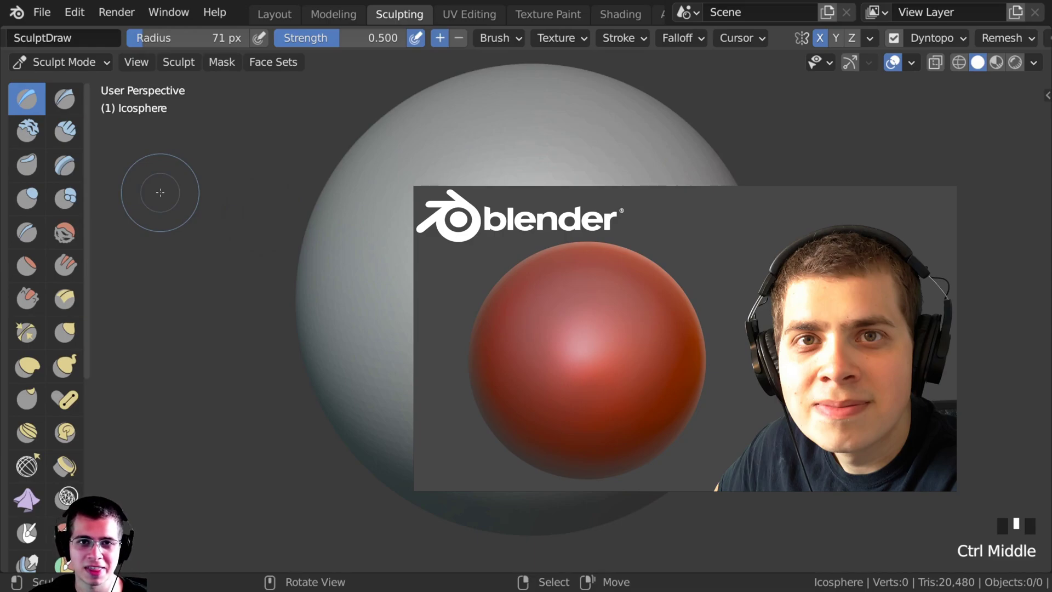
Step: Change the viewport shading MatCap from the grey preset to the matte reddish-brown clay one
shift+middle_drag(391, 241, 395, 249)
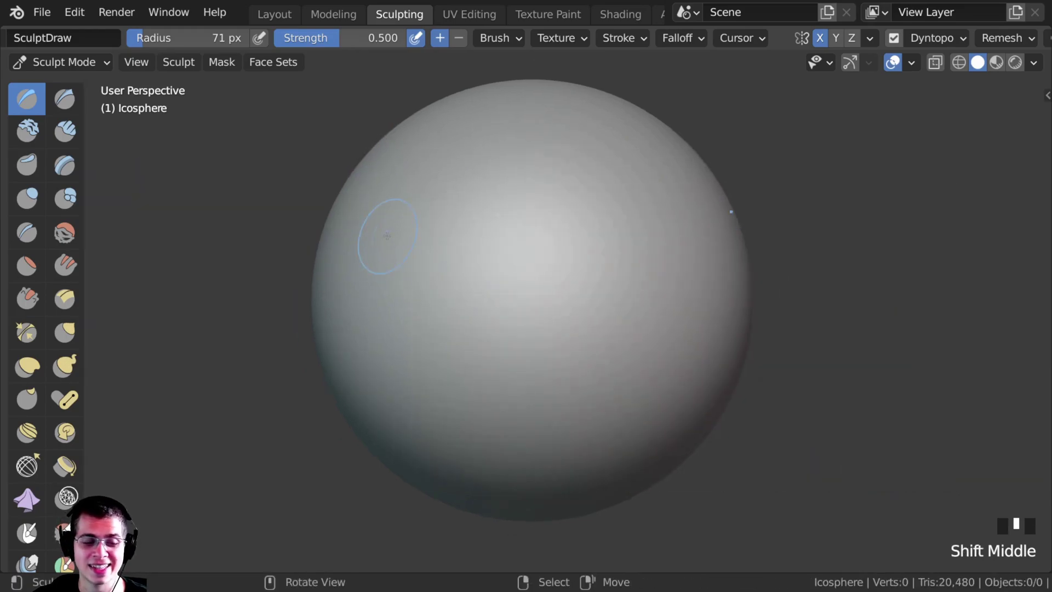
mouse_move(560, 264)
middle_down()
mouse_move(524, 266)
mouse_move(474, 216)
mouse_move(552, 279)
mouse_move(501, 352)
mouse_move(495, 296)
mouse_move(507, 258)
mouse_move(499, 306)
middle_up()
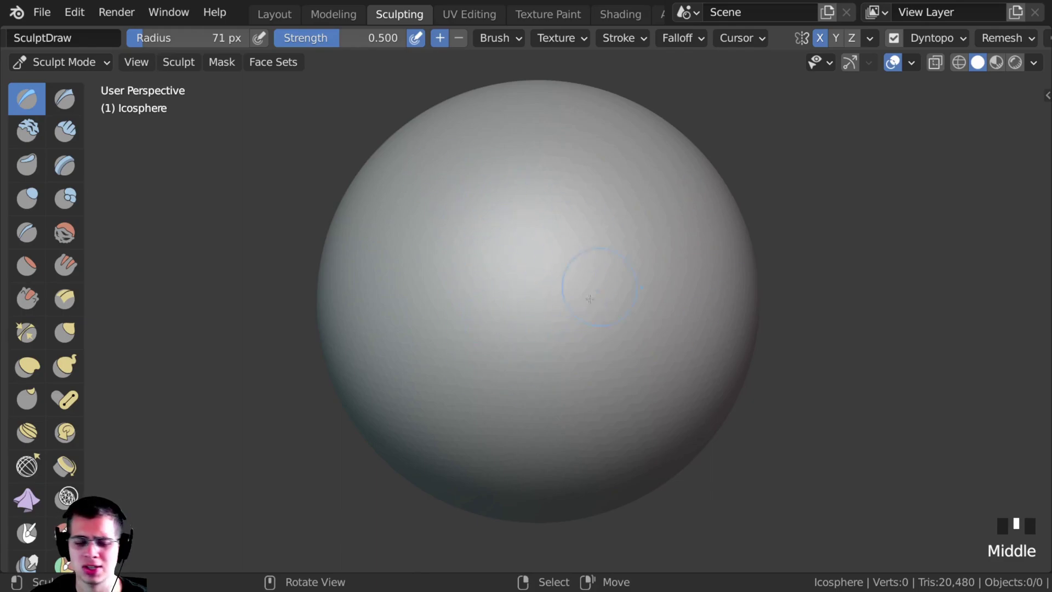
middle_drag(589, 299, 470, 419)
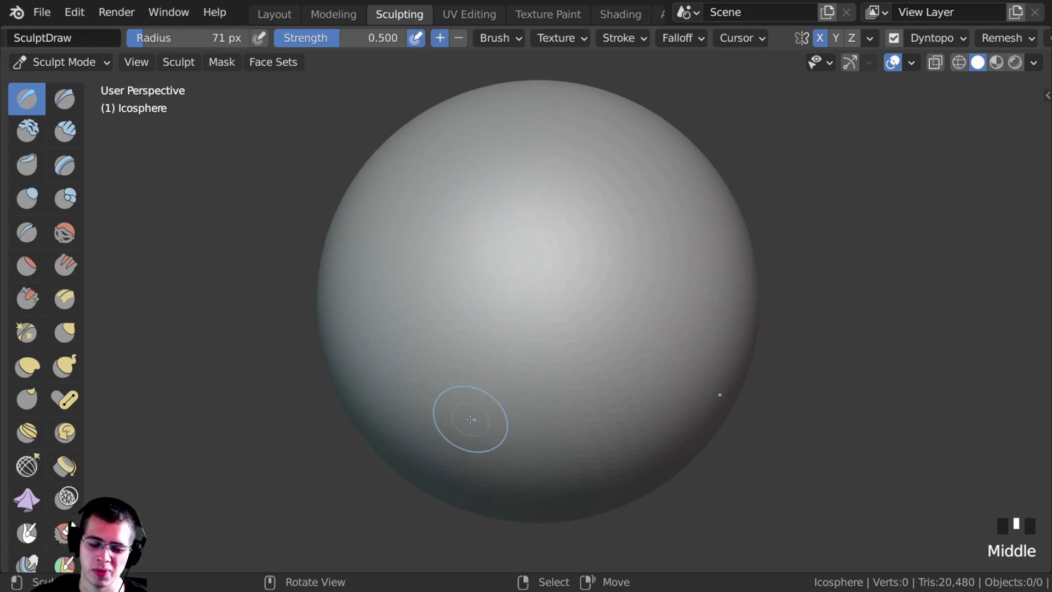
middle_drag(464, 373, 602, 167)
click(1034, 62)
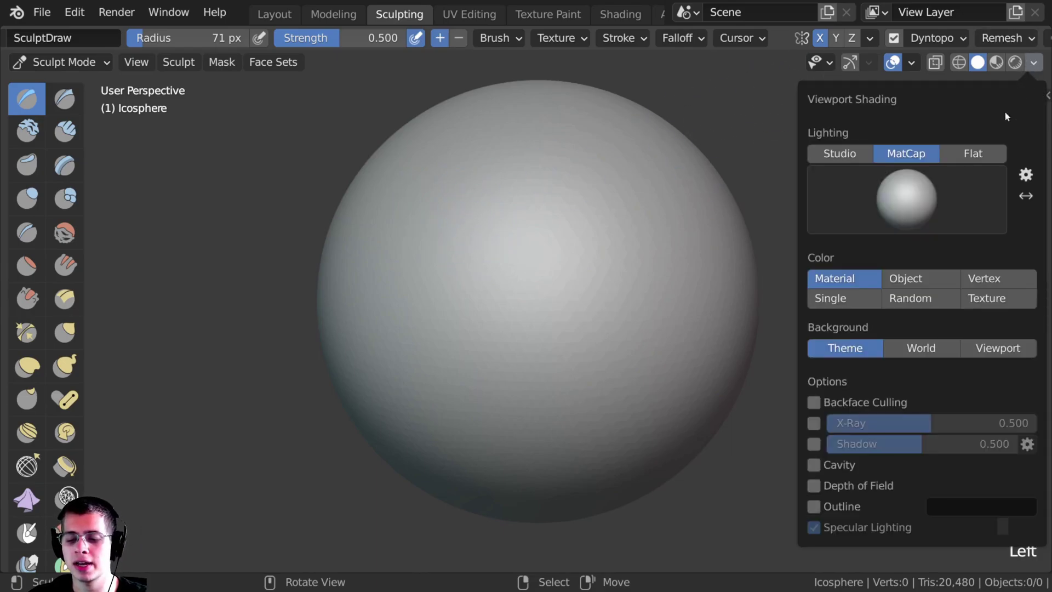
click(883, 190)
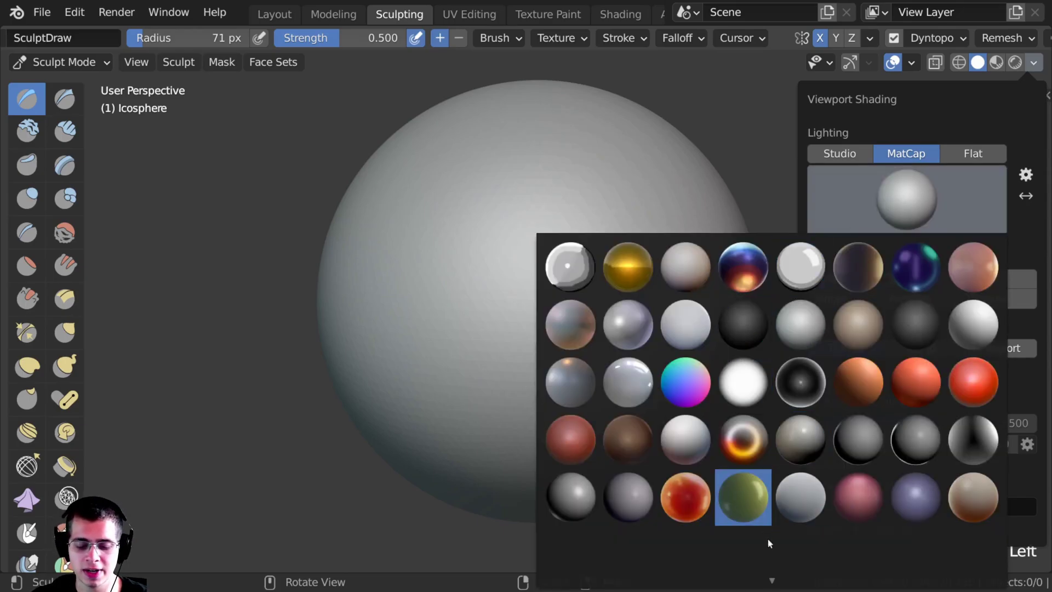
scroll(774, 571, down, 2)
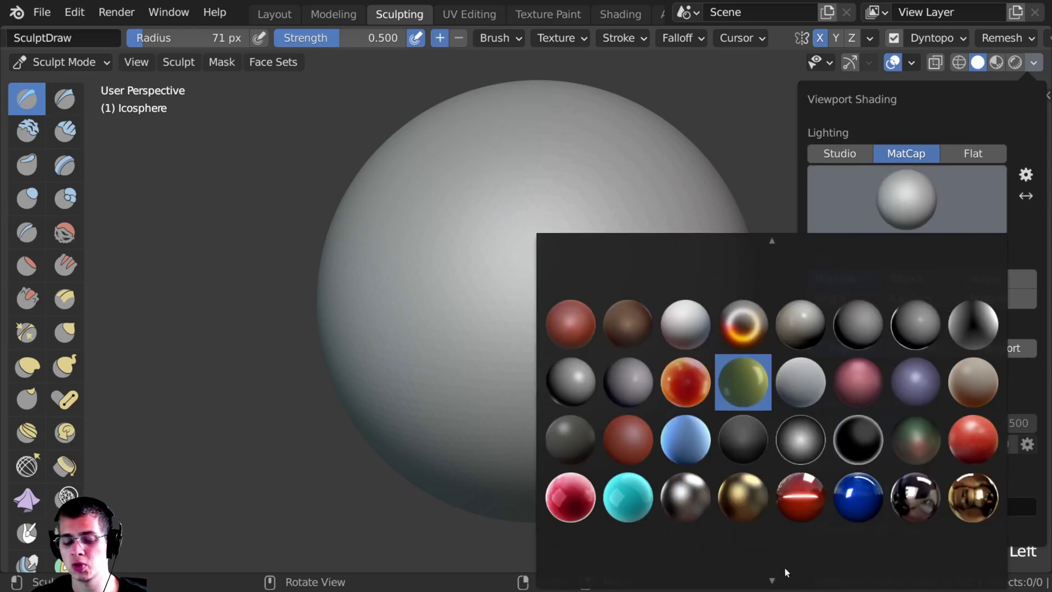
scroll(778, 274, up, 2)
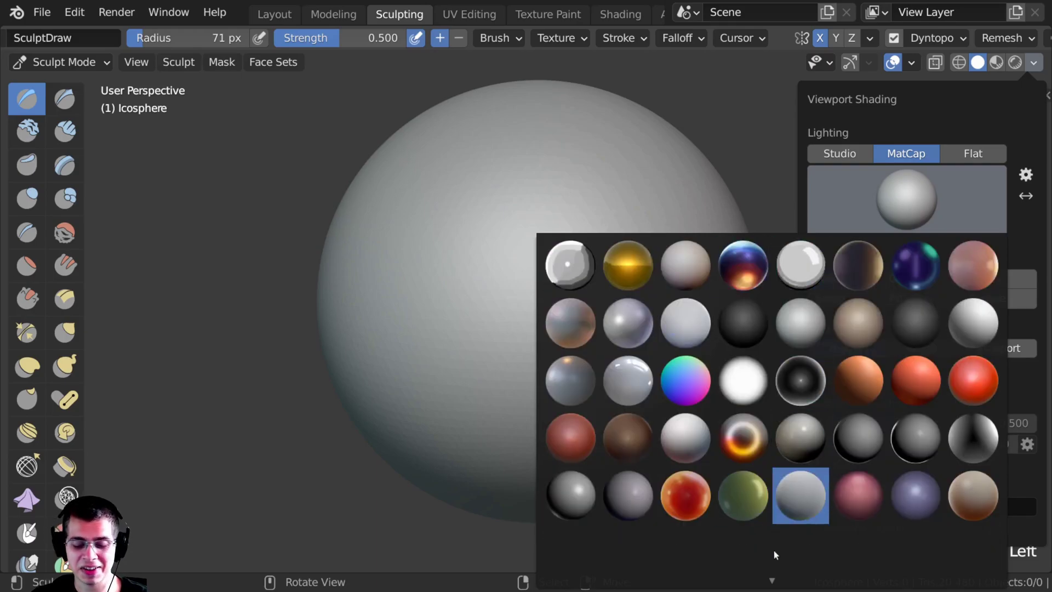
scroll(776, 555, down, 3)
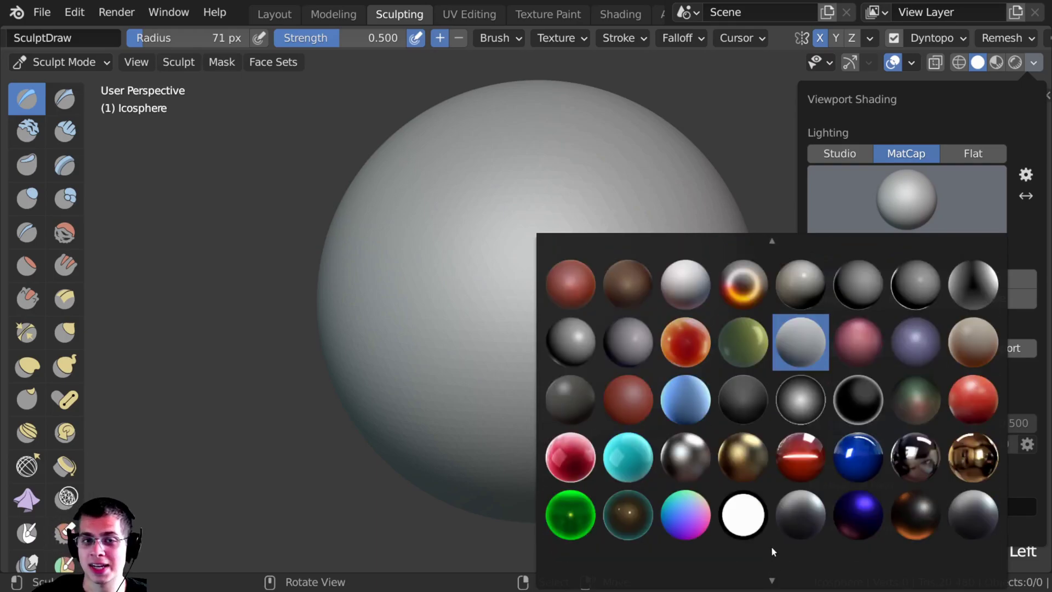
scroll(769, 243, up, 1)
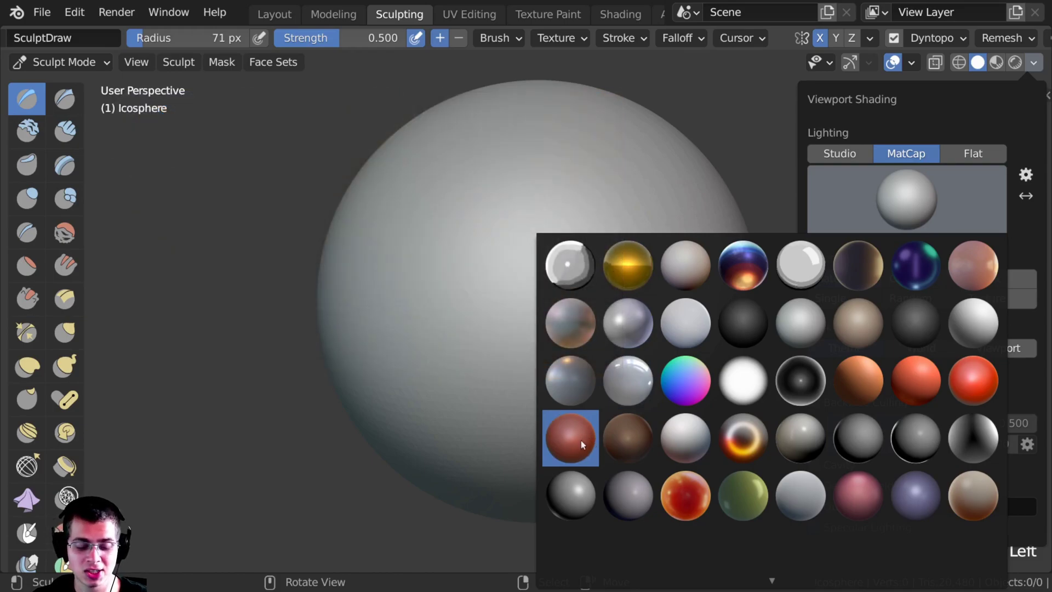
click(579, 439)
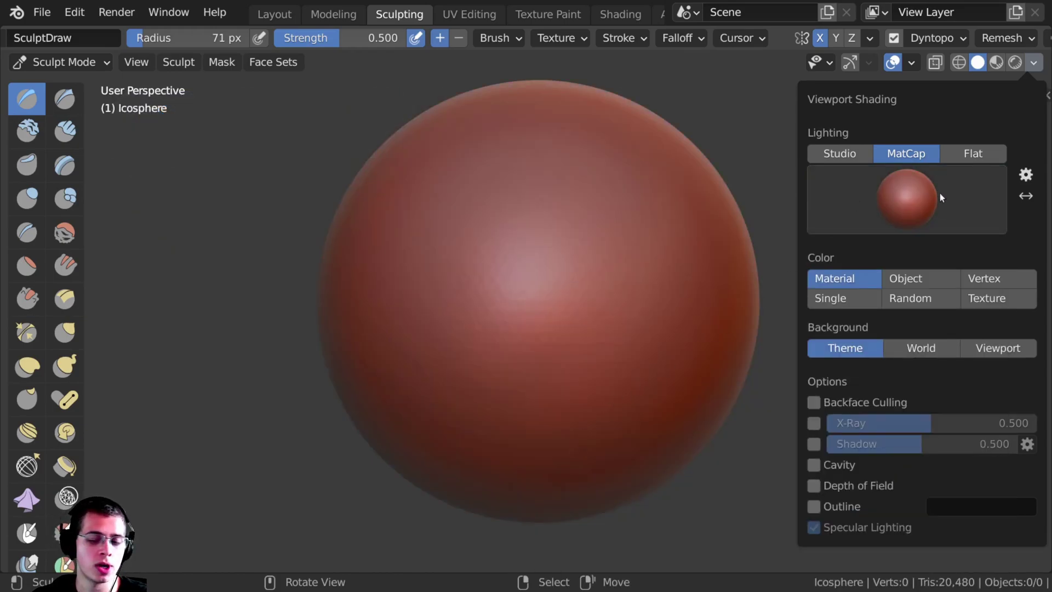
click(896, 193)
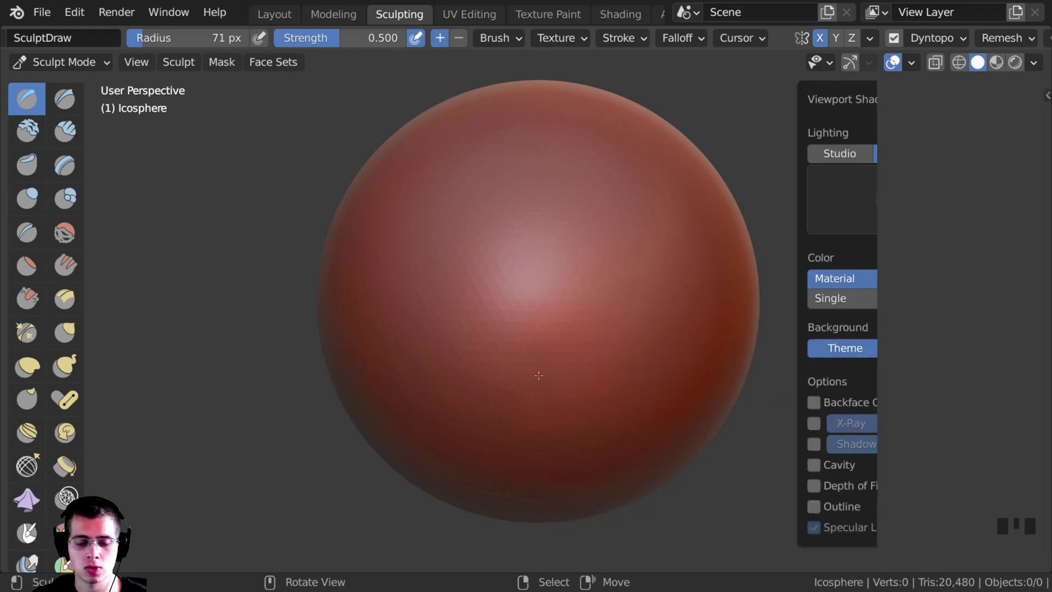
Step: Switch to the Grab brush and enlarge its radius to 199 px
middle_click(466, 257)
mouse_move(466, 258)
middle_down()
mouse_move(493, 291)
mouse_move(413, 171)
mouse_move(422, 235)
mouse_move(435, 226)
middle_up()
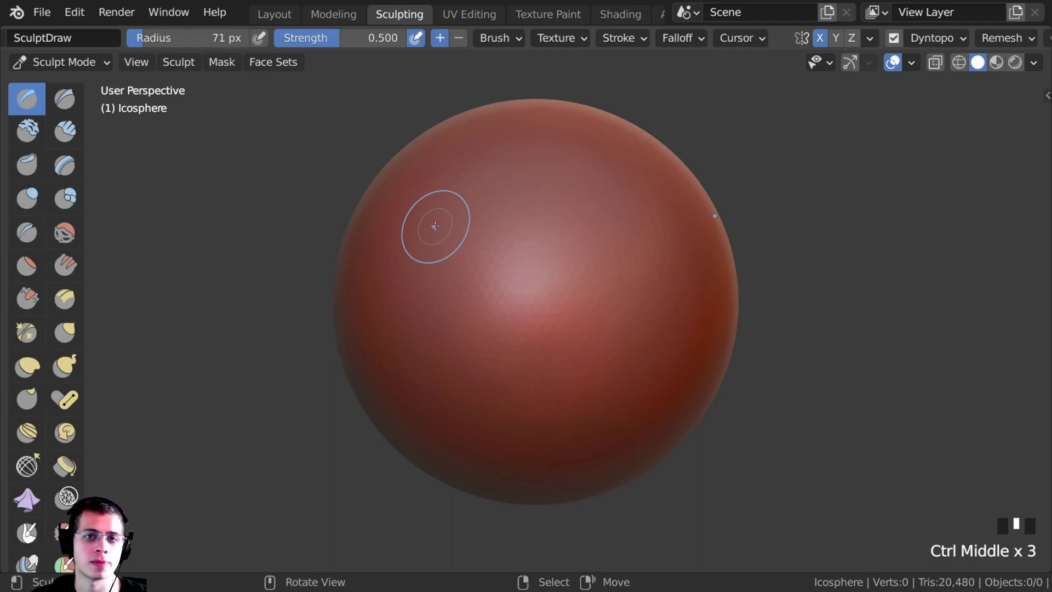
ctrl+middle_drag(435, 226, 401, 221)
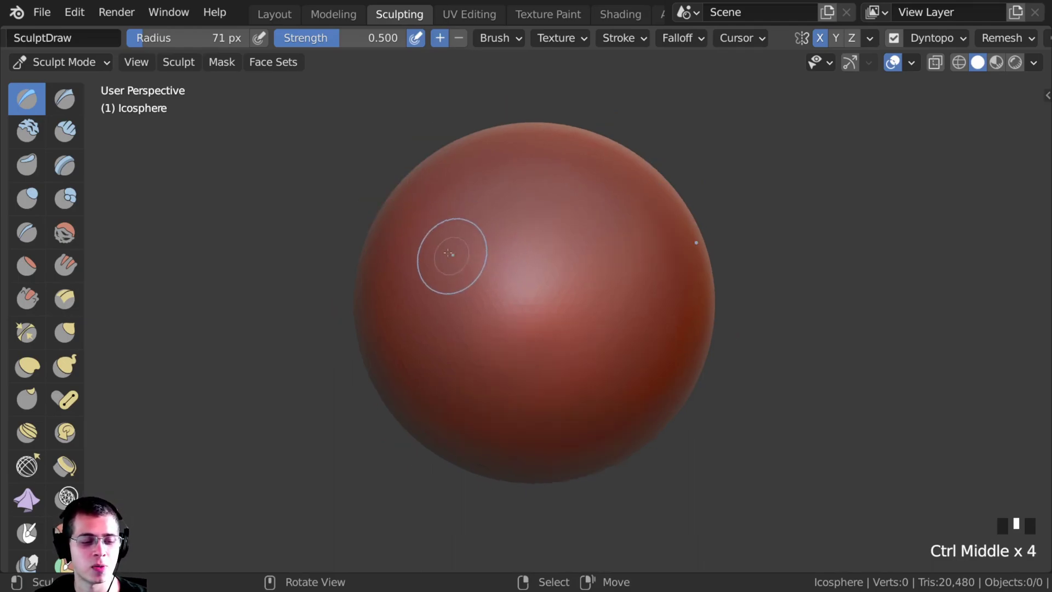
key(g)
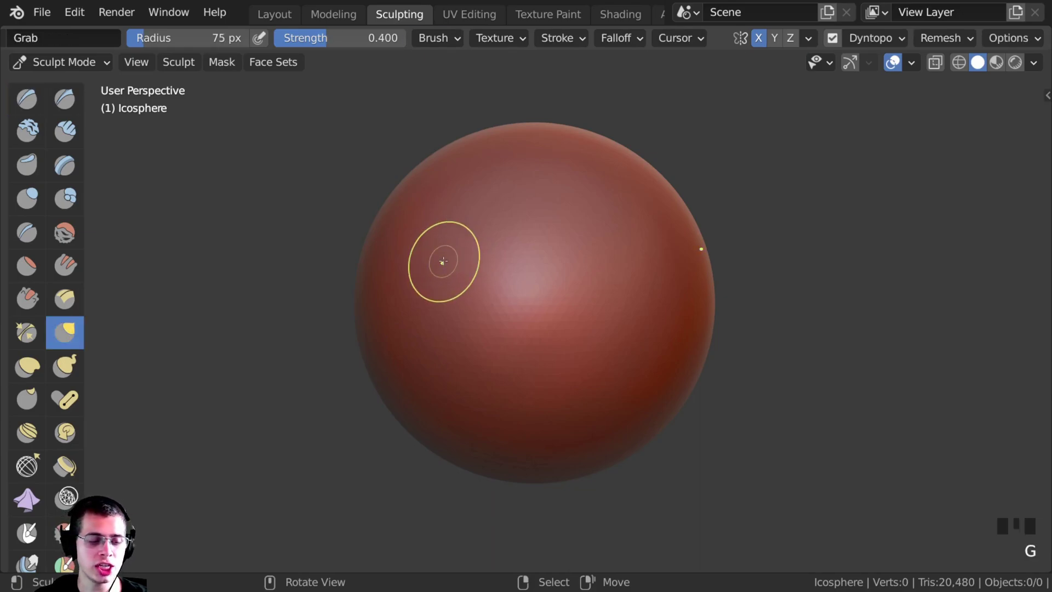
click(67, 332)
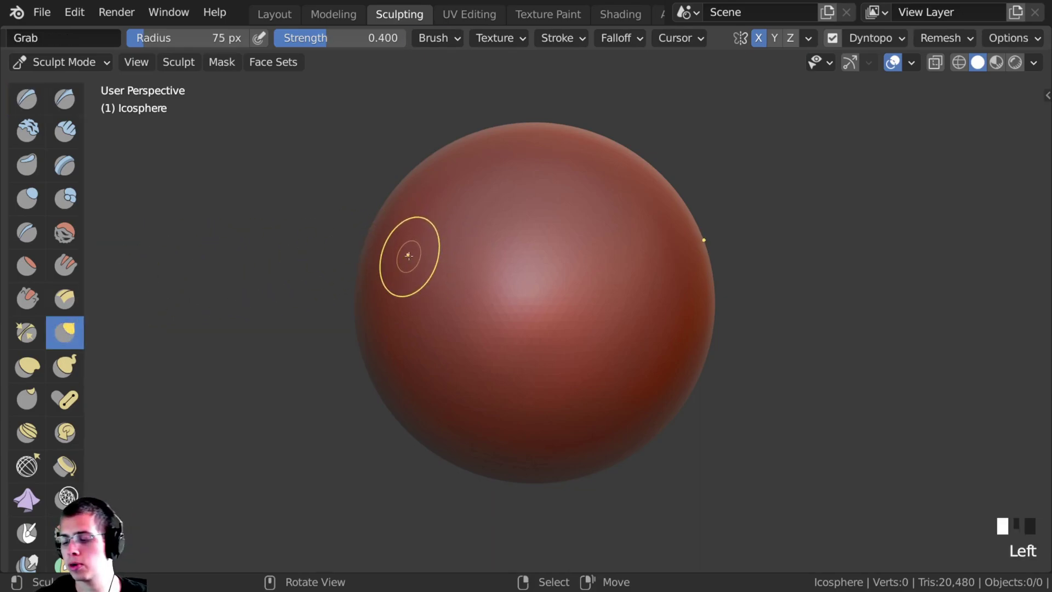
key(f)
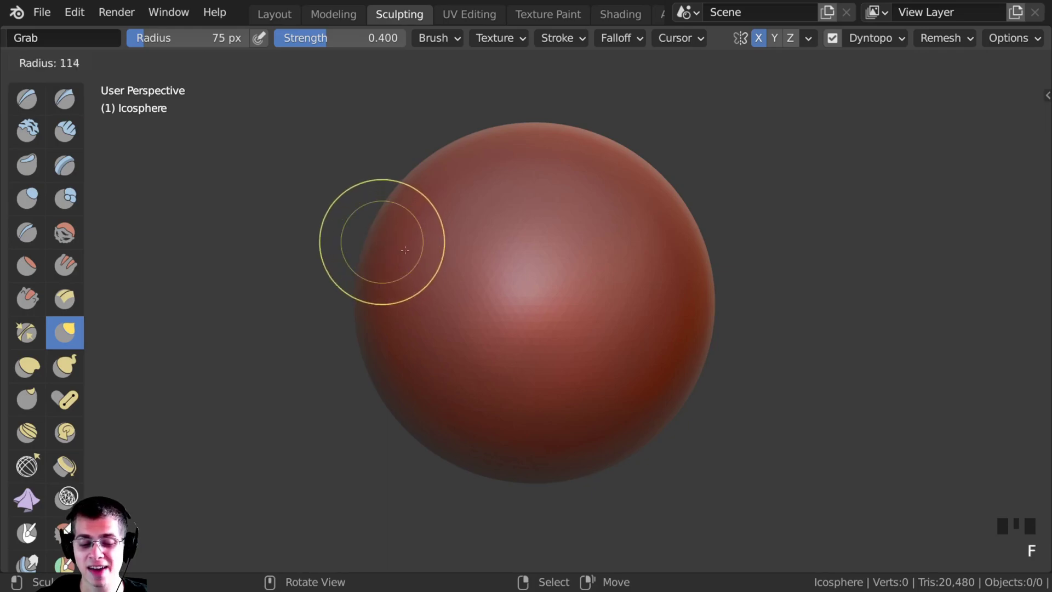
click(395, 253)
Step: Push the sphere's sides inward with mirrored Grab brush strokes to form a narrower, slightly upright rounded block
mouse_move(394, 253)
ctrl+middle_down()
mouse_move(409, 291)
mouse_move(396, 266)
mouse_move(401, 312)
ctrl+middle_up()
mouse_move(400, 312)
middle_down()
mouse_move(401, 295)
mouse_move(409, 303)
middle_up()
drag(413, 303, 415, 305)
drag(415, 305, 409, 307)
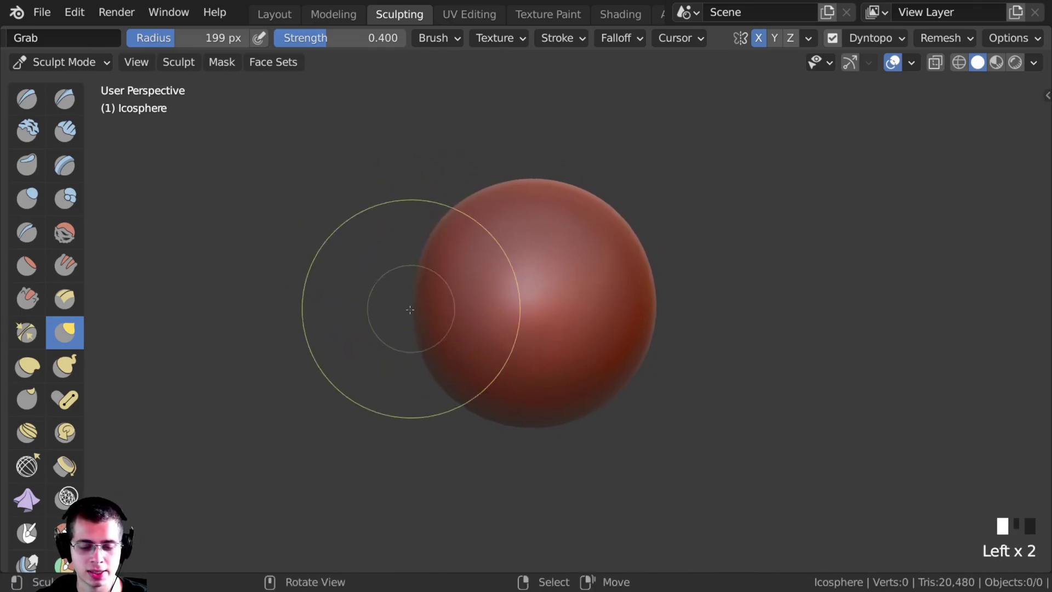
middle_drag(407, 309, 407, 313)
drag(425, 345, 420, 355)
drag(423, 305, 418, 295)
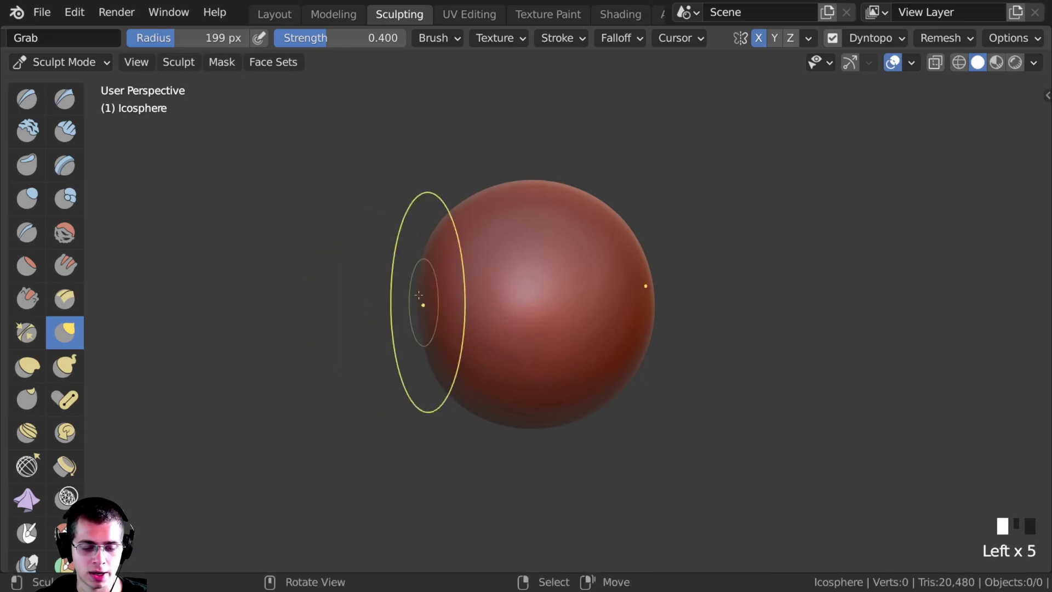
mouse_move(424, 269)
ctrl+middle_down()
mouse_move(436, 296)
mouse_move(424, 306)
ctrl+middle_up()
drag(446, 308, 453, 310)
middle_drag(389, 306, 366, 315)
drag(468, 339, 459, 342)
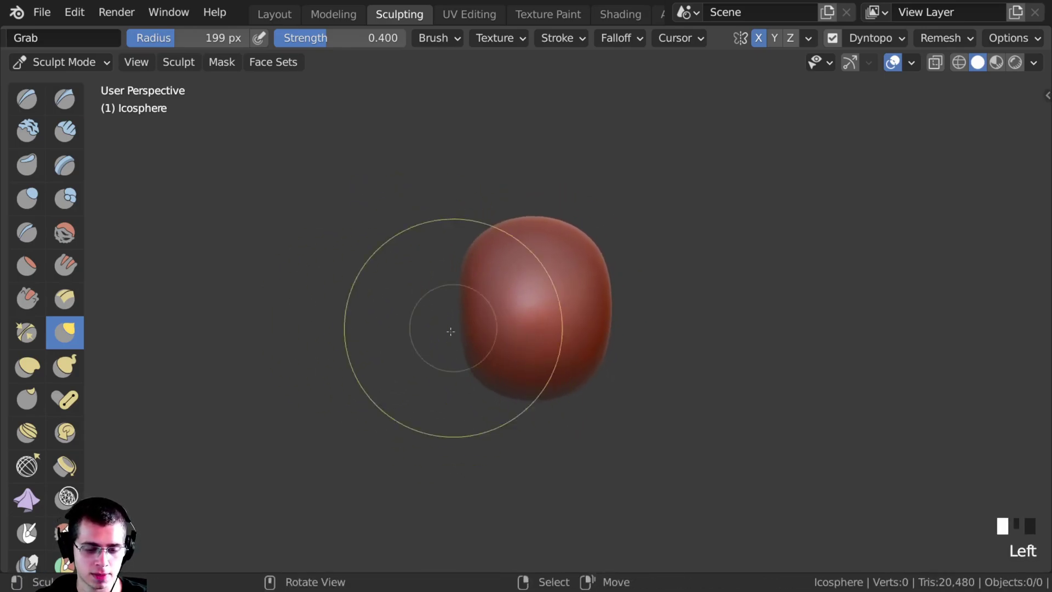
mouse_move(408, 321)
middle_down()
mouse_move(355, 336)
mouse_move(379, 333)
middle_up()
middle_drag(458, 329, 465, 298)
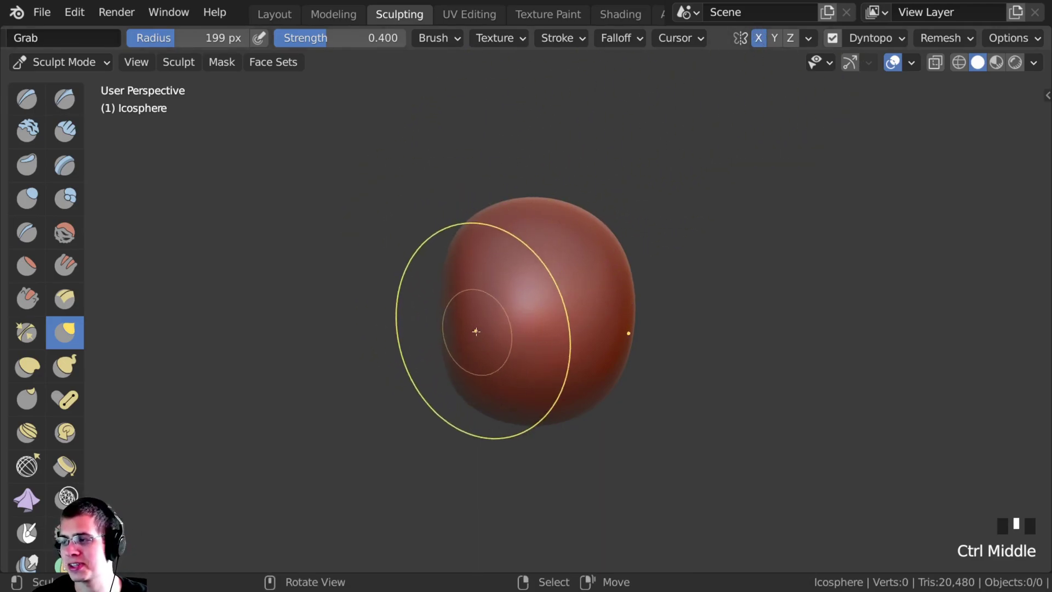
mouse_move(466, 303)
ctrl+middle_down()
mouse_move(456, 319)
mouse_move(384, 307)
ctrl+middle_up()
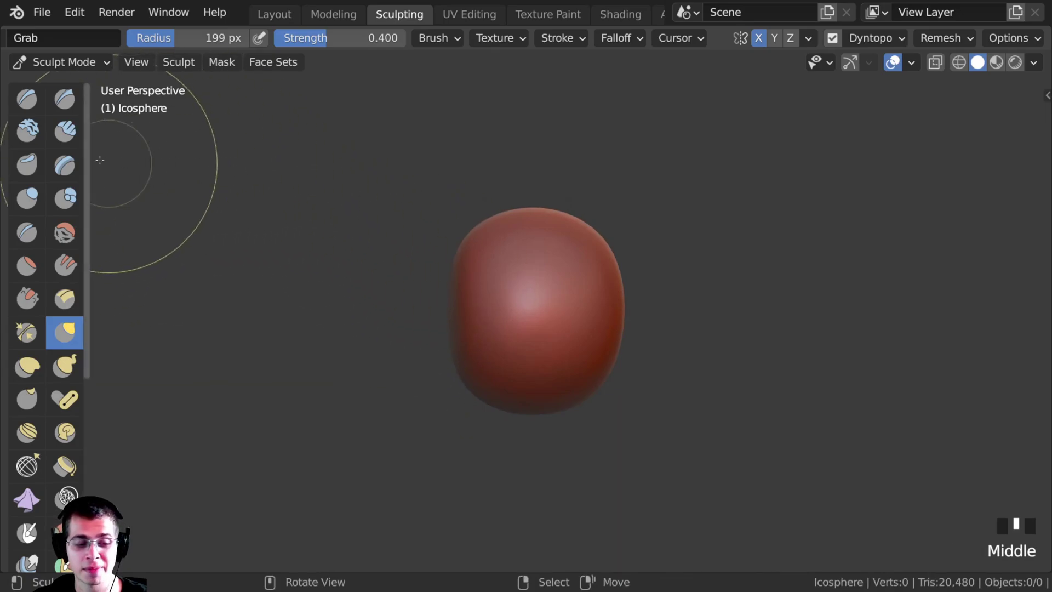
Step: Switch to the Clay Strips brush and build up a muzzle mound on the lower front of the rounded block
click(65, 134)
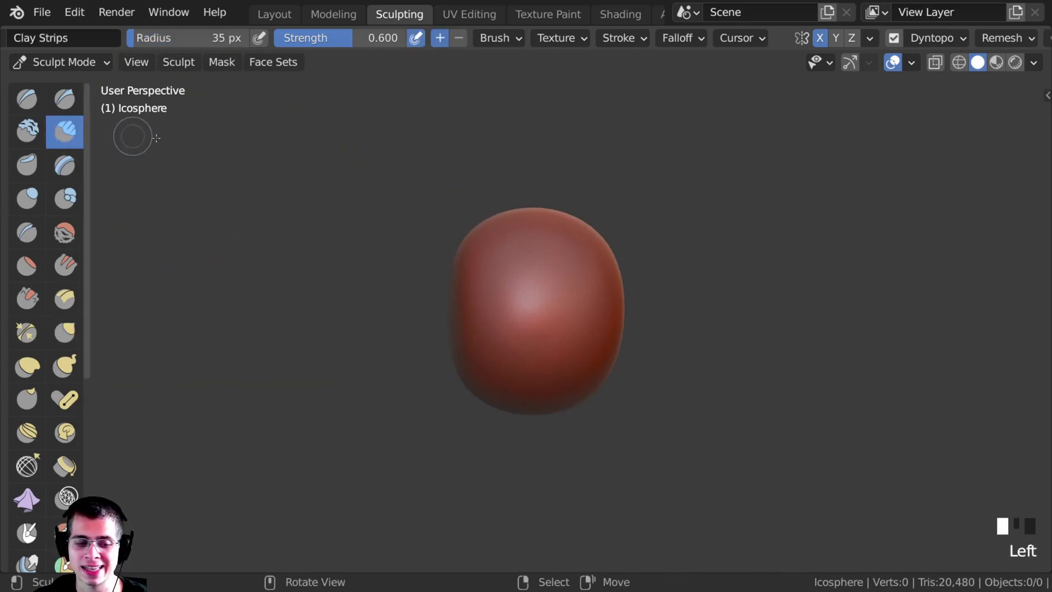
mouse_move(490, 307)
ctrl+middle_down()
mouse_move(486, 267)
mouse_move(534, 296)
mouse_move(557, 293)
mouse_move(527, 299)
ctrl+middle_up()
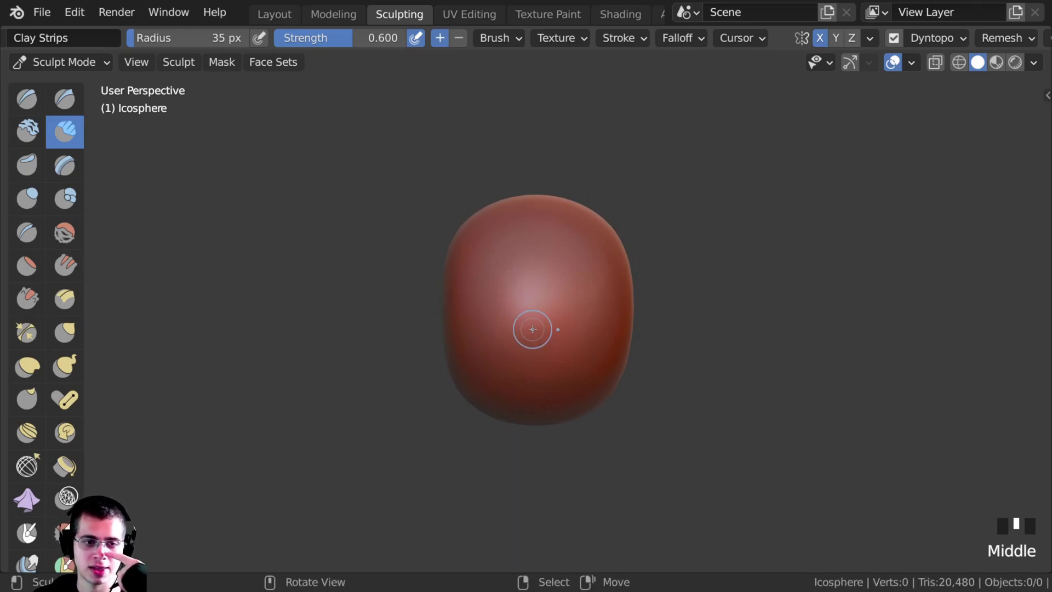
ctrl+middle_drag(531, 341, 545, 319)
mouse_move(544, 319)
mouse_down()
mouse_move(544, 307)
mouse_move(545, 380)
mouse_move(539, 305)
mouse_move(548, 329)
mouse_move(581, 323)
mouse_move(504, 314)
mouse_move(542, 317)
mouse_move(514, 371)
mouse_move(498, 376)
mouse_up()
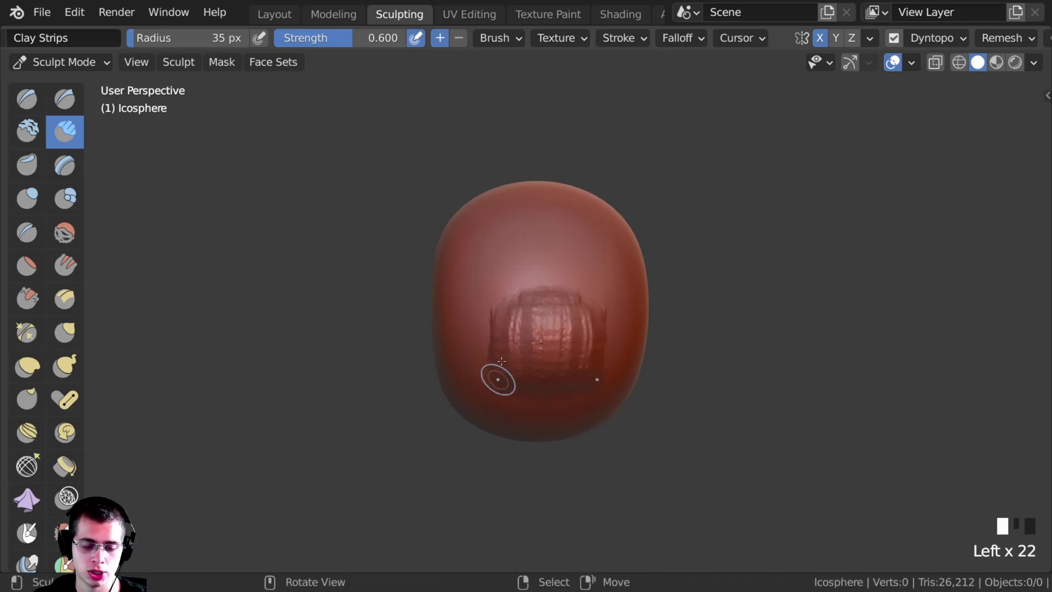
mouse_move(499, 376)
ctrl+middle_down()
mouse_move(537, 321)
mouse_move(575, 359)
ctrl+middle_up()
mouse_move(575, 360)
mouse_down()
mouse_move(561, 367)
mouse_move(582, 324)
mouse_up()
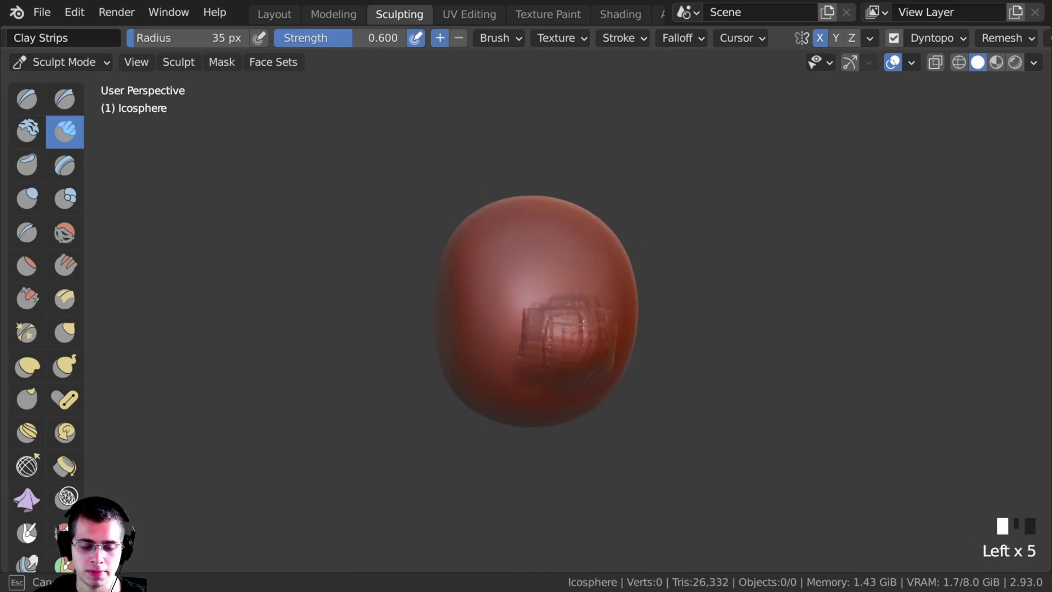
Step: Widen the muzzle mound toward both sides and downward with overlapping mirrored Clay Strips strokes
middle_drag(553, 383, 521, 344)
drag(521, 343, 542, 388)
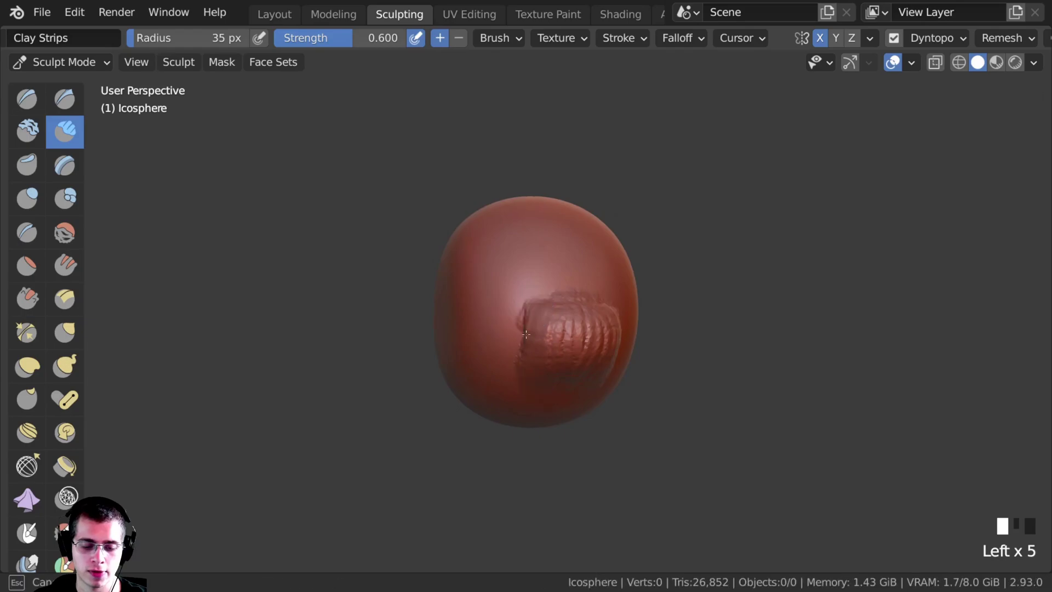
drag(526, 334, 509, 372)
drag(617, 312, 619, 375)
drag(547, 328, 554, 378)
drag(569, 329, 575, 378)
middle_drag(575, 378, 533, 397)
drag(537, 408, 537, 399)
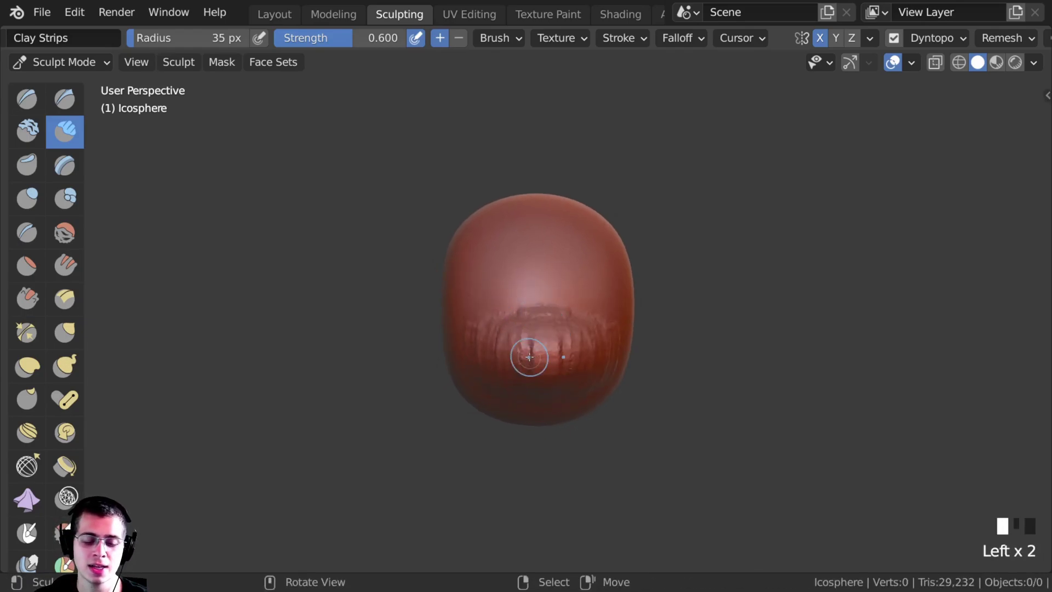
Step: Carve a shallow horizontal recess across the face above the muzzle with inverted Clay Strips strokes for the eye area
middle_drag(529, 357, 541, 300)
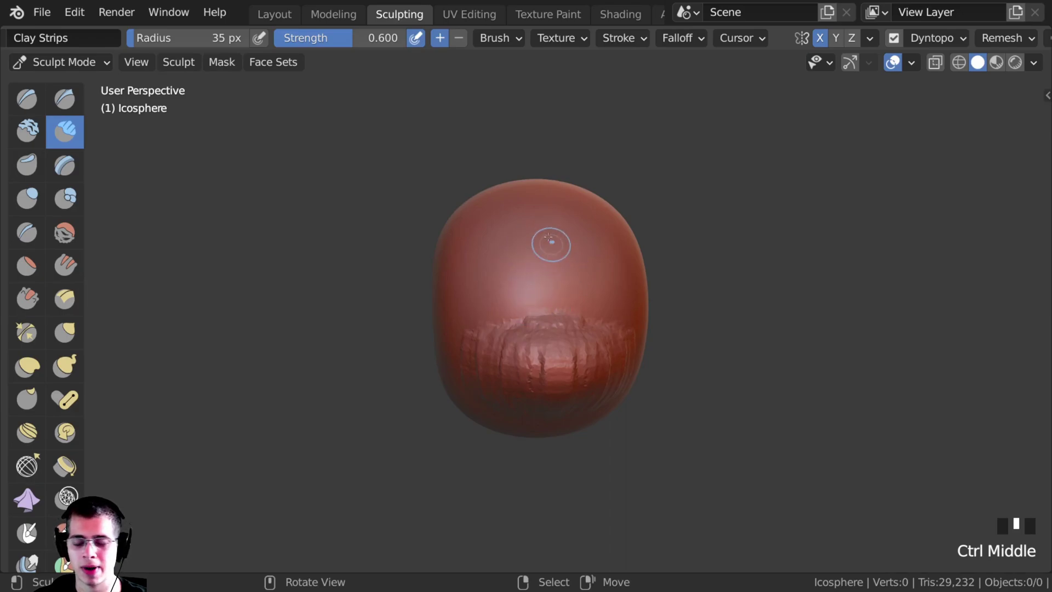
ctrl+middle_drag(532, 261, 516, 260)
mouse_move(548, 285)
ctrl+mouse_down()
mouse_move(548, 300)
mouse_move(472, 319)
mouse_move(520, 300)
mouse_move(552, 317)
mouse_move(446, 314)
mouse_move(554, 282)
ctrl+mouse_up()
ctrl+drag(470, 296, 563, 271)
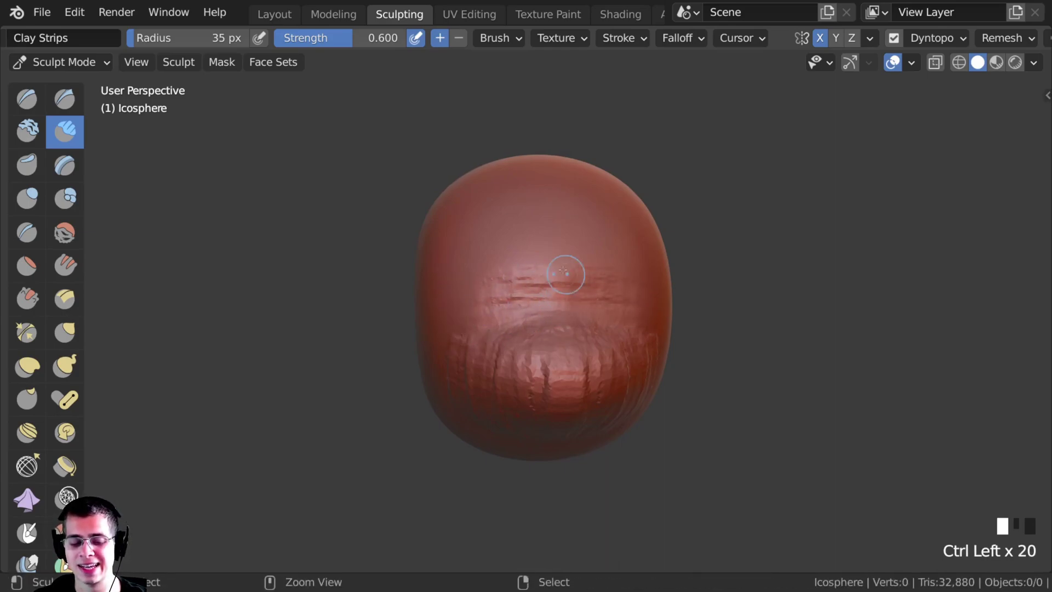
mouse_move(478, 293)
ctrl+mouse_down()
mouse_move(517, 290)
mouse_move(569, 264)
mouse_move(491, 294)
mouse_move(461, 320)
mouse_move(543, 266)
mouse_move(533, 259)
ctrl+mouse_up()
scroll(547, 274, down, 2)
mouse_move(459, 310)
ctrl+mouse_down()
mouse_move(470, 256)
mouse_move(526, 274)
ctrl+mouse_up()
mouse_move(540, 287)
middle_down()
mouse_move(569, 293)
mouse_move(571, 279)
middle_up()
ctrl+drag(548, 285, 523, 307)
mouse_move(523, 307)
ctrl+mouse_down()
mouse_move(508, 344)
mouse_move(526, 296)
mouse_move(521, 318)
ctrl+mouse_up()
scroll(507, 340, up, 1)
scroll(520, 339, down, 1)
Step: Build up the underside of the muzzle with mirrored Clay Strips strokes, forming an arched lower edge
mouse_move(517, 408)
middle_down()
mouse_move(479, 369)
mouse_move(485, 311)
mouse_move(502, 281)
mouse_move(545, 299)
middle_up()
mouse_move(545, 298)
mouse_down()
mouse_move(496, 330)
mouse_move(510, 318)
mouse_up()
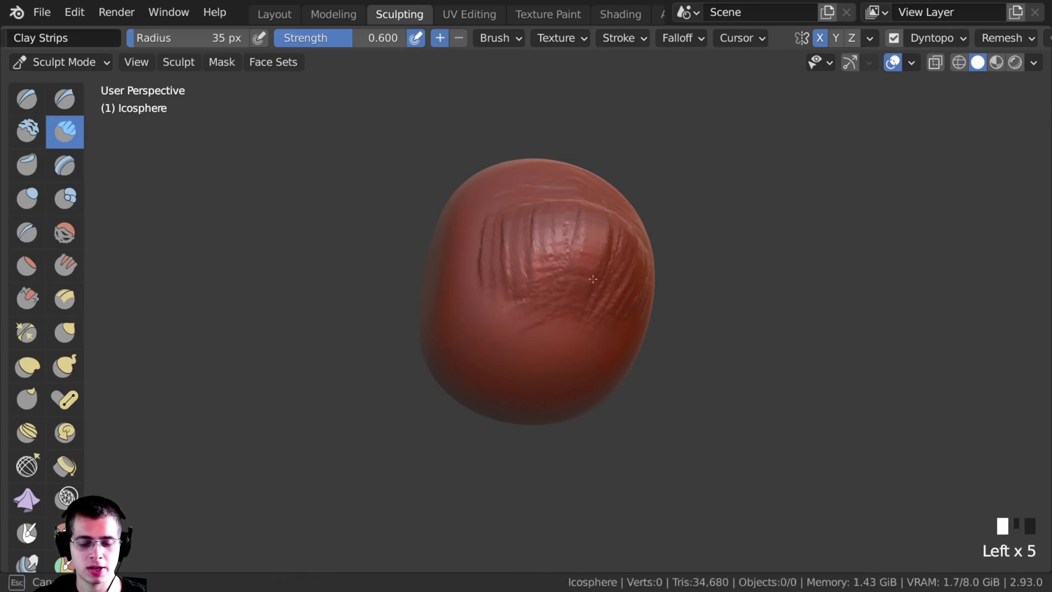
middle_drag(509, 318, 522, 302)
drag(523, 285, 562, 291)
mouse_move(562, 290)
mouse_down()
mouse_move(509, 268)
mouse_move(570, 279)
mouse_up()
mouse_move(526, 257)
mouse_down()
mouse_move(598, 301)
mouse_move(565, 292)
mouse_move(581, 297)
mouse_up()
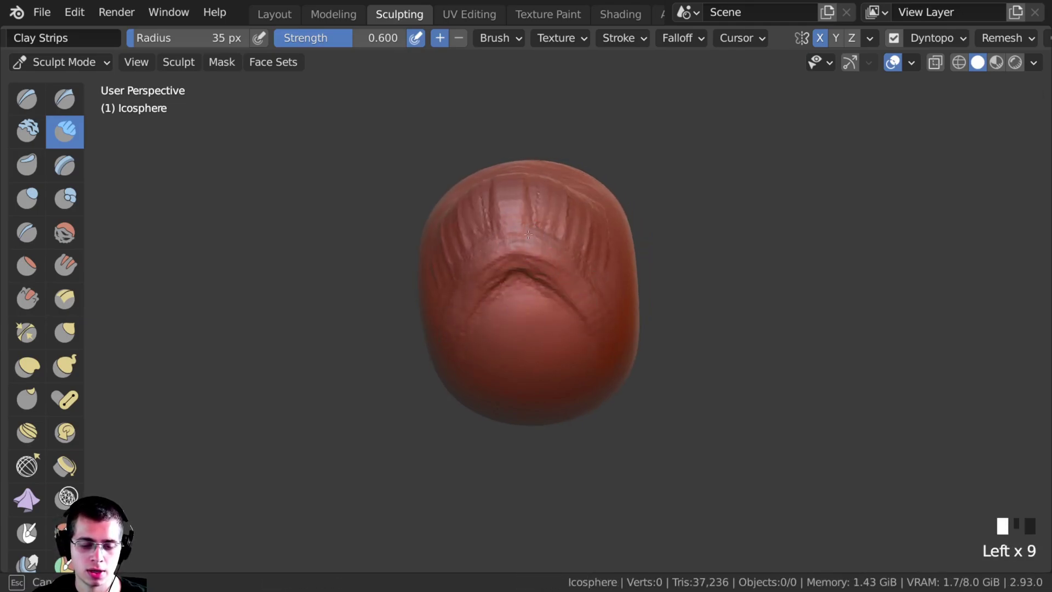
drag(528, 235, 543, 227)
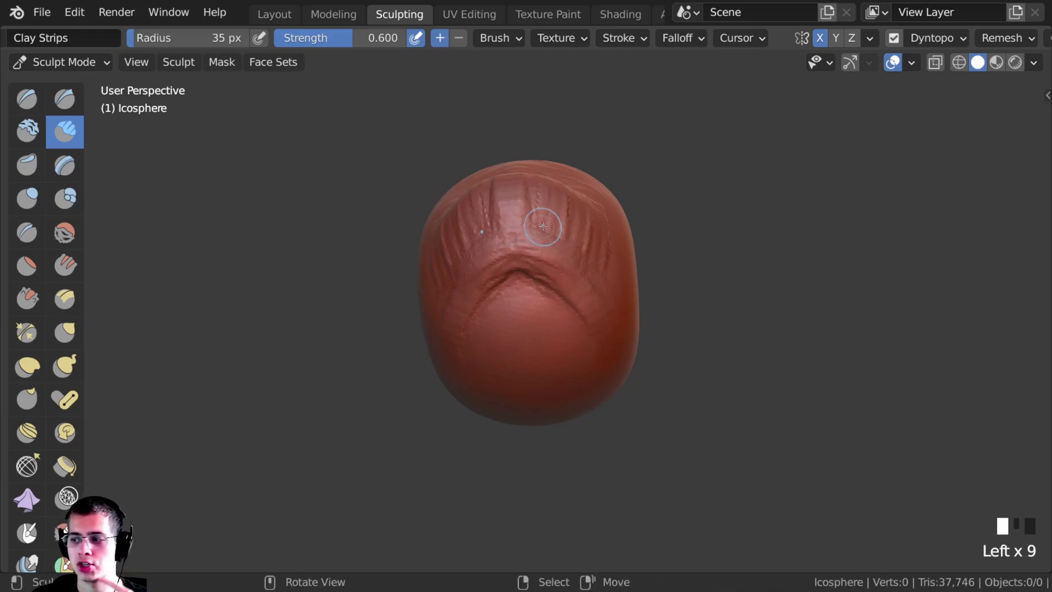
mouse_move(522, 268)
mouse_down()
mouse_move(573, 326)
mouse_move(535, 296)
mouse_up()
Step: Add clay along the arched crease beneath the muzzle and across its lower front with Clay Strips
middle_drag(589, 366, 510, 351)
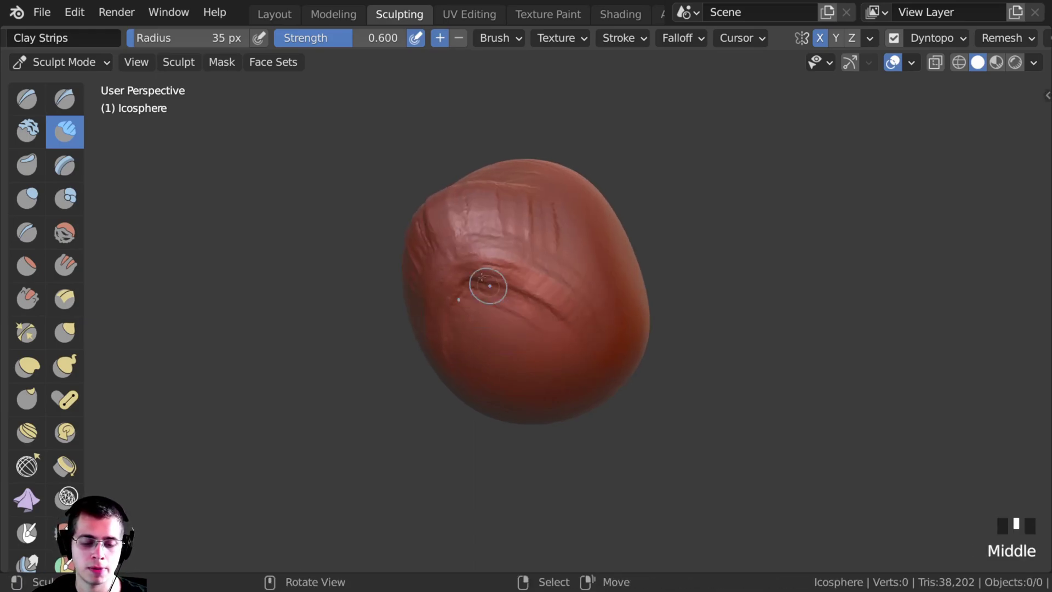
drag(488, 287, 580, 339)
mouse_move(493, 274)
mouse_down()
mouse_move(565, 308)
mouse_move(531, 313)
mouse_up()
mouse_move(531, 312)
middle_down()
mouse_move(531, 329)
mouse_move(587, 277)
middle_up()
mouse_move(587, 277)
mouse_down()
mouse_move(580, 246)
mouse_move(575, 307)
mouse_move(554, 266)
mouse_move(540, 310)
mouse_up()
drag(540, 310, 506, 275)
middle_drag(507, 275, 522, 278)
drag(529, 241, 534, 274)
drag(510, 247, 506, 291)
drag(481, 249, 489, 272)
Step: Thicken the front and outer sides of the muzzle from below with further mirrored Clay Strips strokes
middle_drag(489, 272, 496, 257)
drag(499, 219, 502, 241)
mouse_move(493, 219)
mouse_down()
mouse_move(499, 238)
mouse_move(471, 263)
mouse_up()
drag(575, 298, 607, 326)
middle_drag(607, 325, 559, 318)
drag(553, 258, 564, 290)
drag(567, 263, 575, 296)
scroll(570, 307, down, 2)
Step: Save the sculpt to the file chipmunk.blend
mouse_move(534, 350)
middle_down()
mouse_move(561, 359)
mouse_move(592, 348)
middle_up()
mouse_move(455, 320)
middle_down()
mouse_move(481, 317)
mouse_move(448, 233)
middle_up()
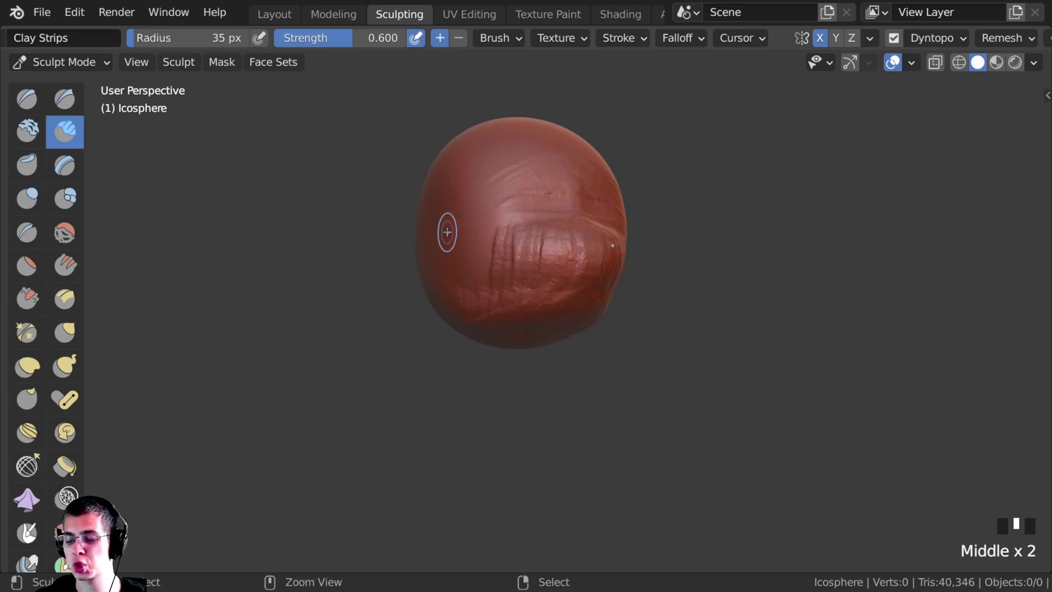
key(ctrl+s)
click(43, 12)
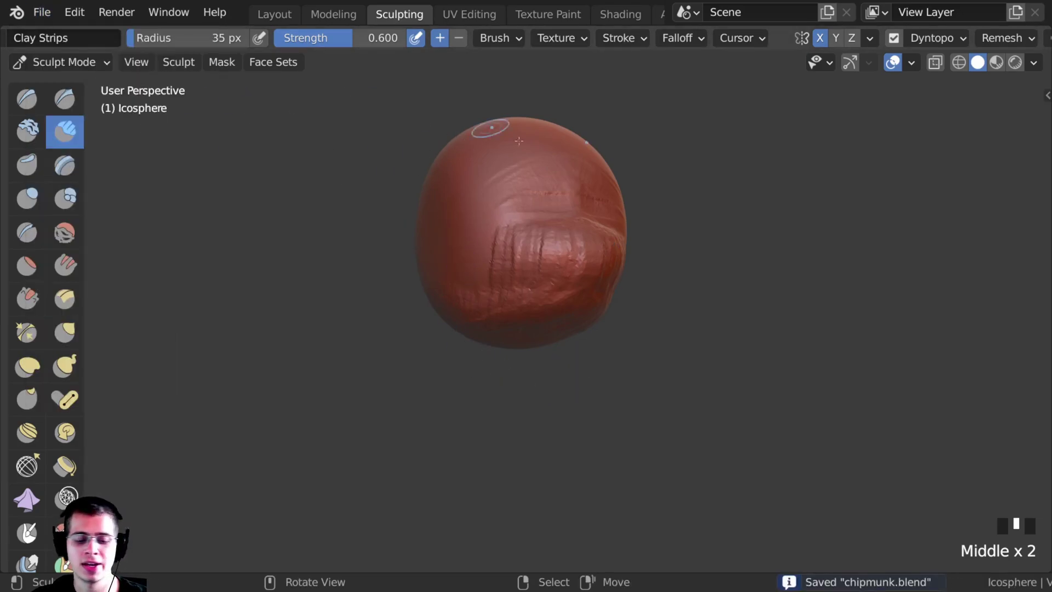
Step: Build up a central nose bridge from the eye recess up to the forehead with vertical Clay Strips strokes
mouse_move(490, 128)
shift+middle_down()
mouse_move(485, 164)
mouse_move(439, 248)
shift+middle_up()
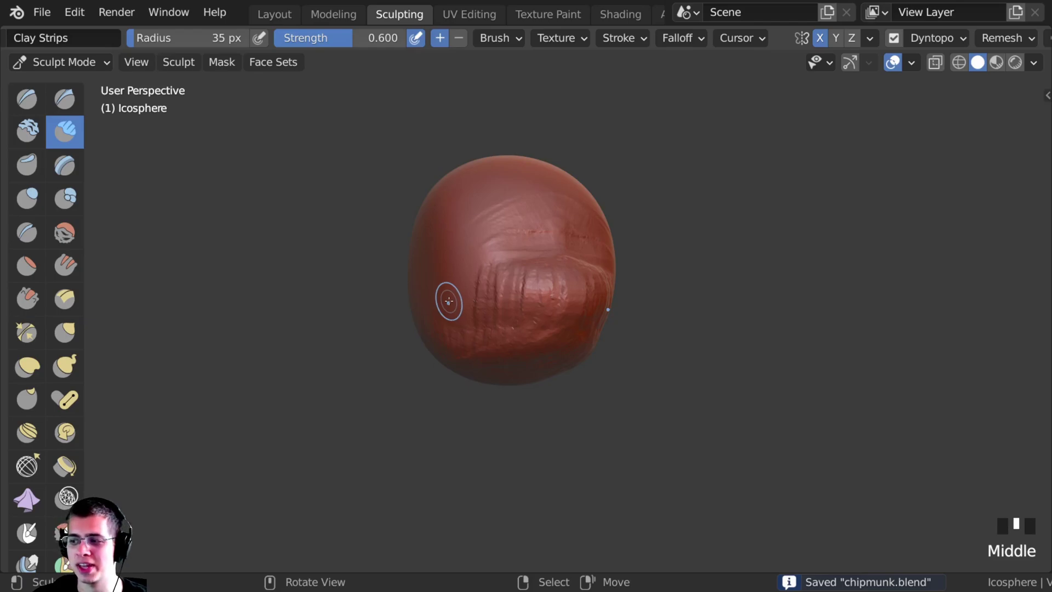
middle_drag(444, 251, 451, 253)
shift+middle_drag(451, 253, 448, 273)
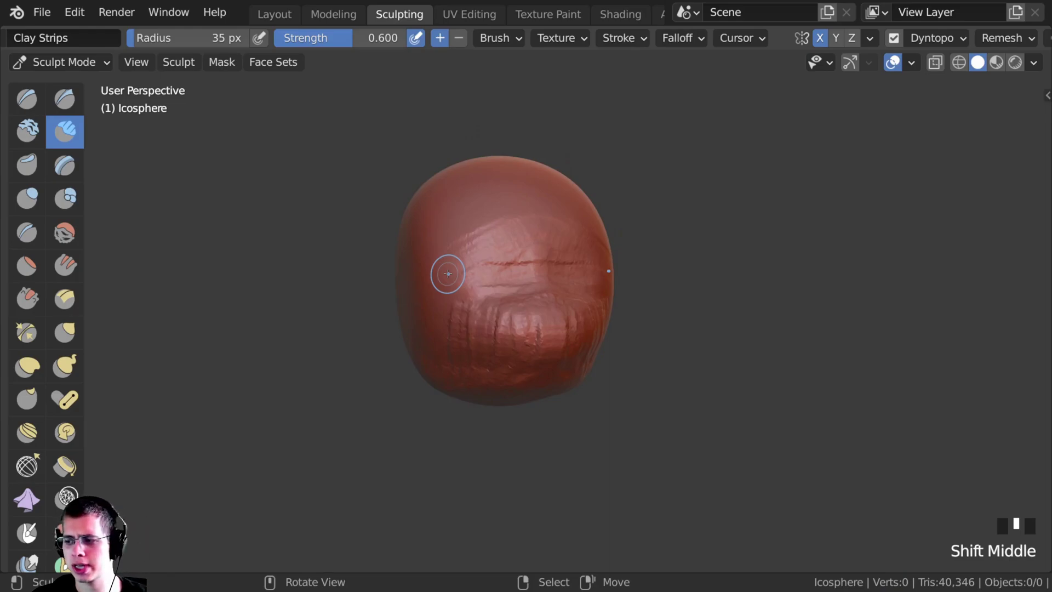
ctrl+middle_drag(447, 274, 511, 228)
drag(503, 239, 500, 225)
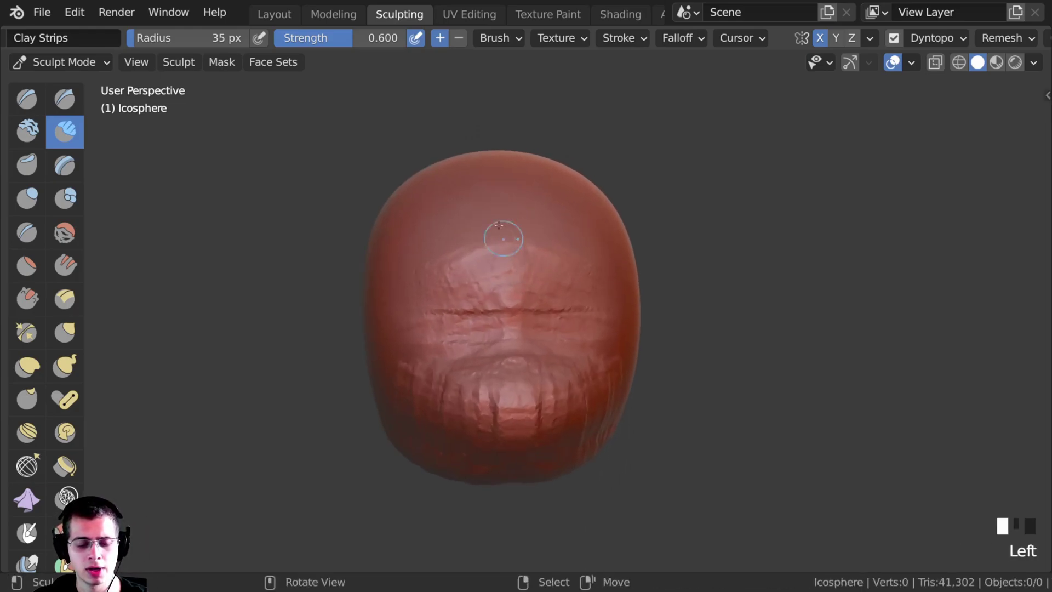
drag(505, 296, 505, 219)
drag(503, 307, 495, 225)
mouse_move(505, 315)
mouse_down()
mouse_move(491, 225)
mouse_move(478, 233)
mouse_up()
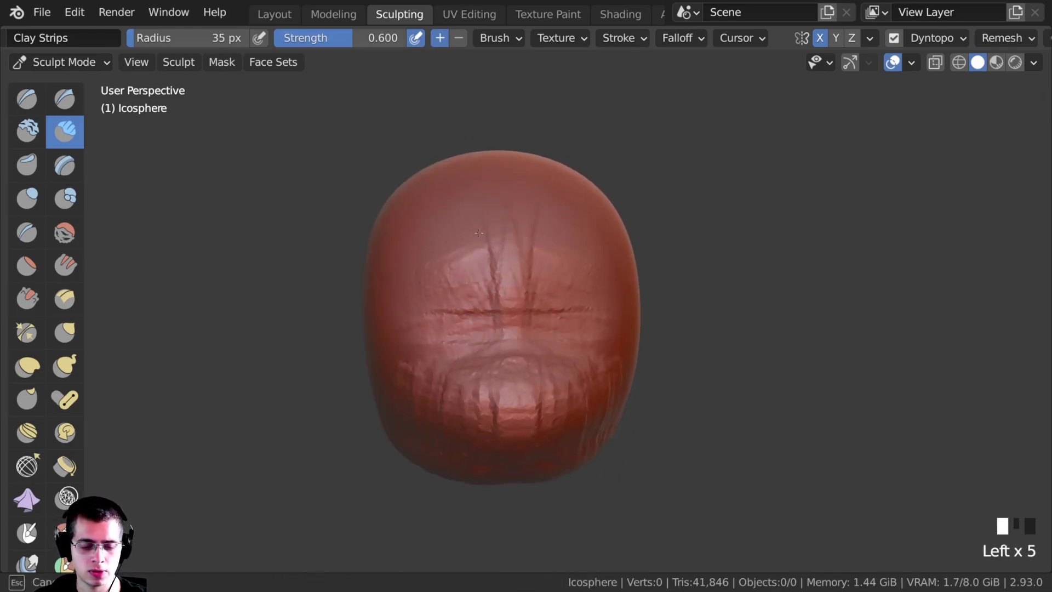